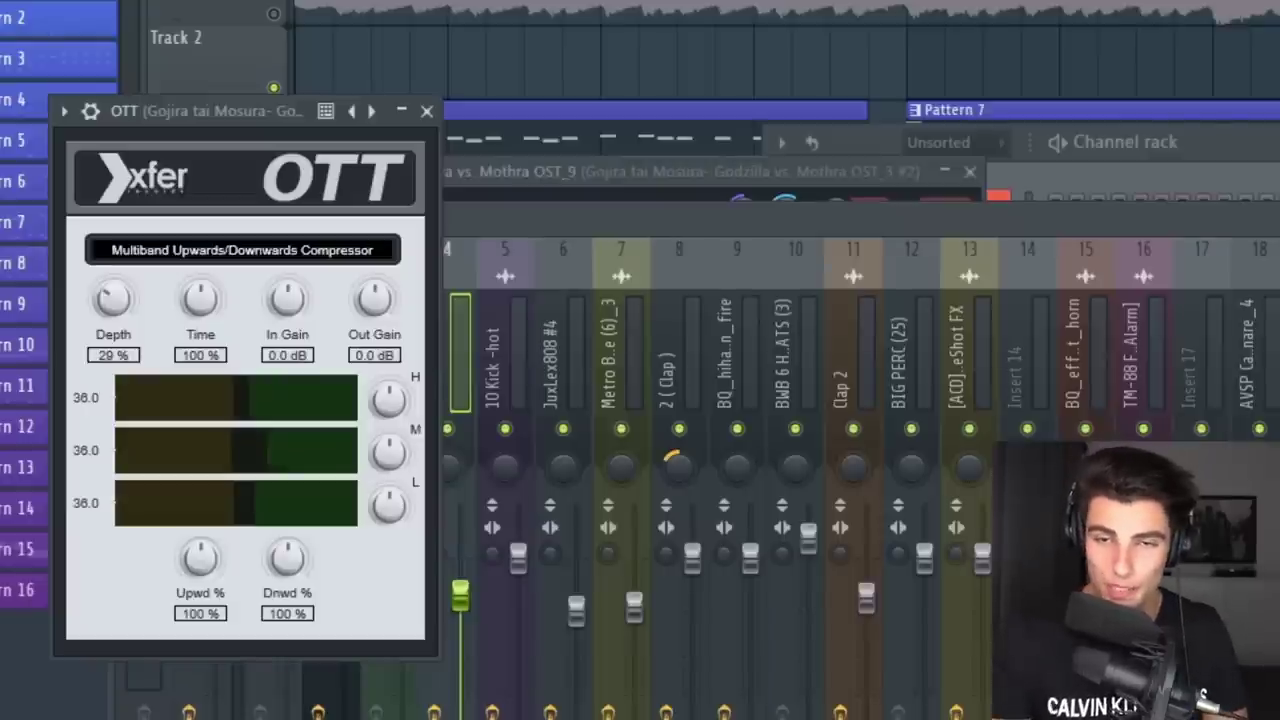
Play the Gojira melody and inspect RC-20 Retro Color, RoughRider3 and Pitchwheel in its mixer effect chain.
{"action": "key", "text": "space"}
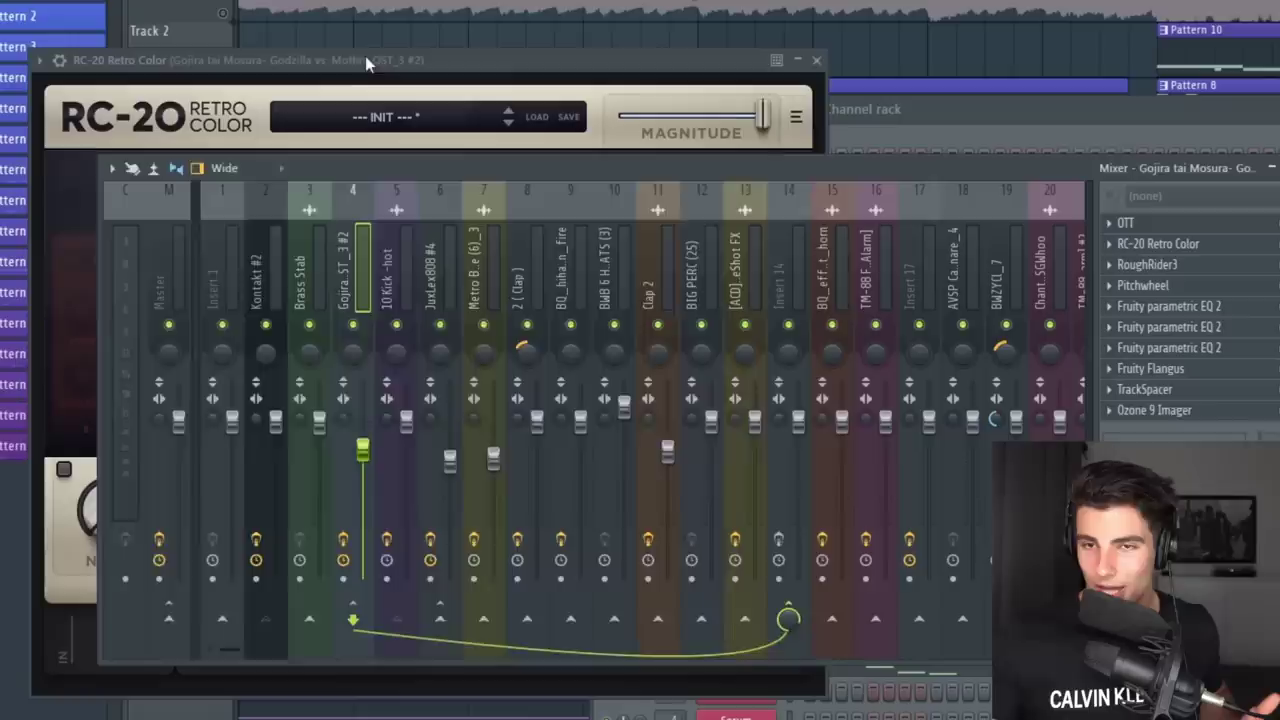
{"action": "left_click", "coordinate": [366, 62]}
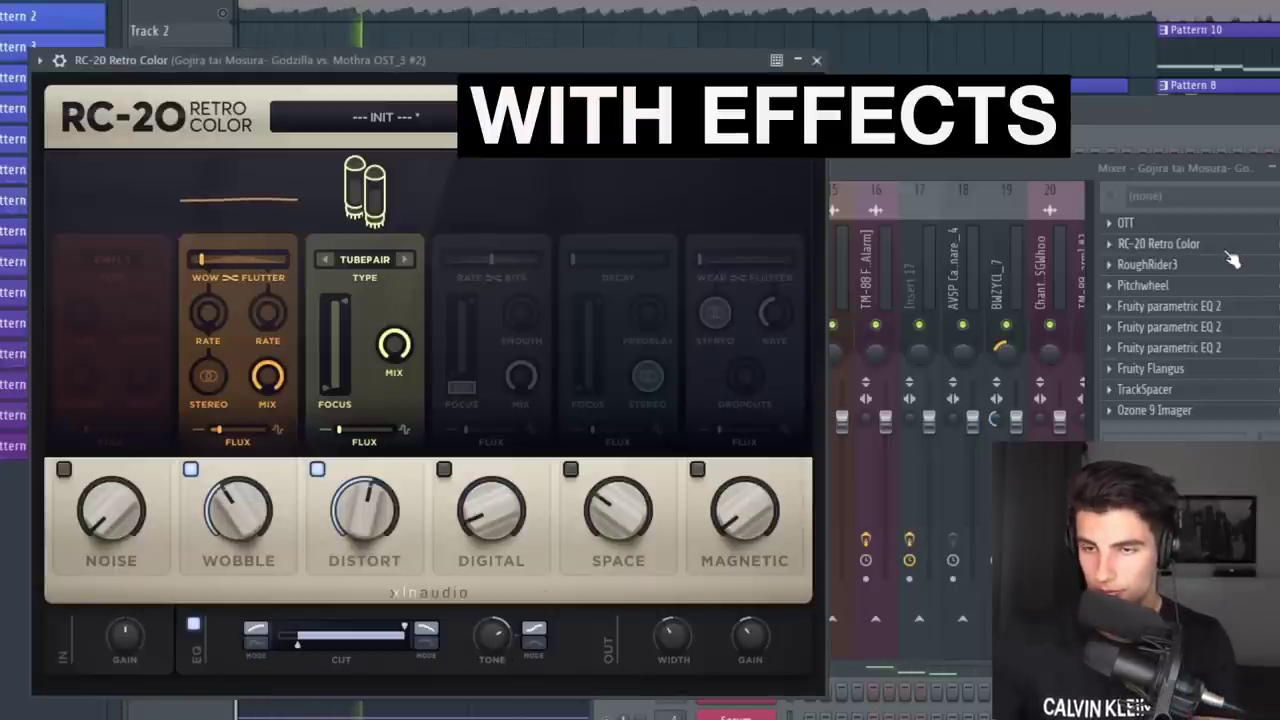
{"action": "left_click", "coordinate": [1193, 268]}
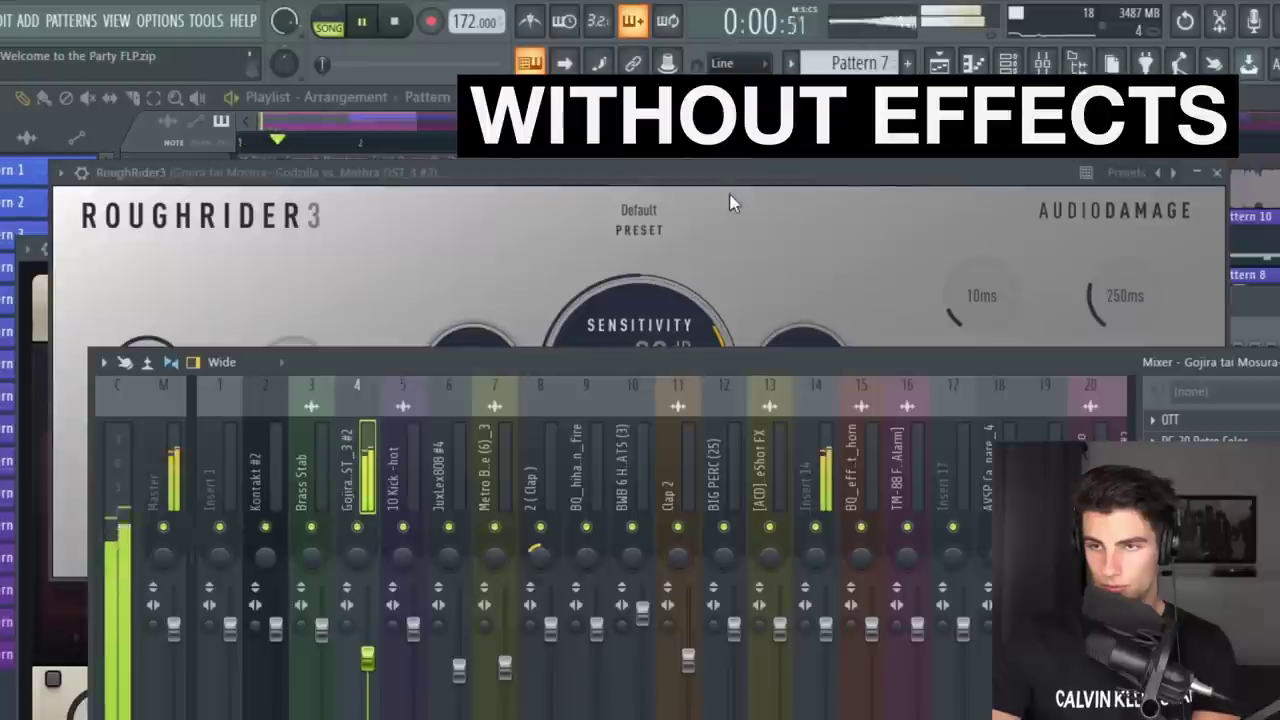
{"action": "left_click", "coordinate": [1128, 350]}
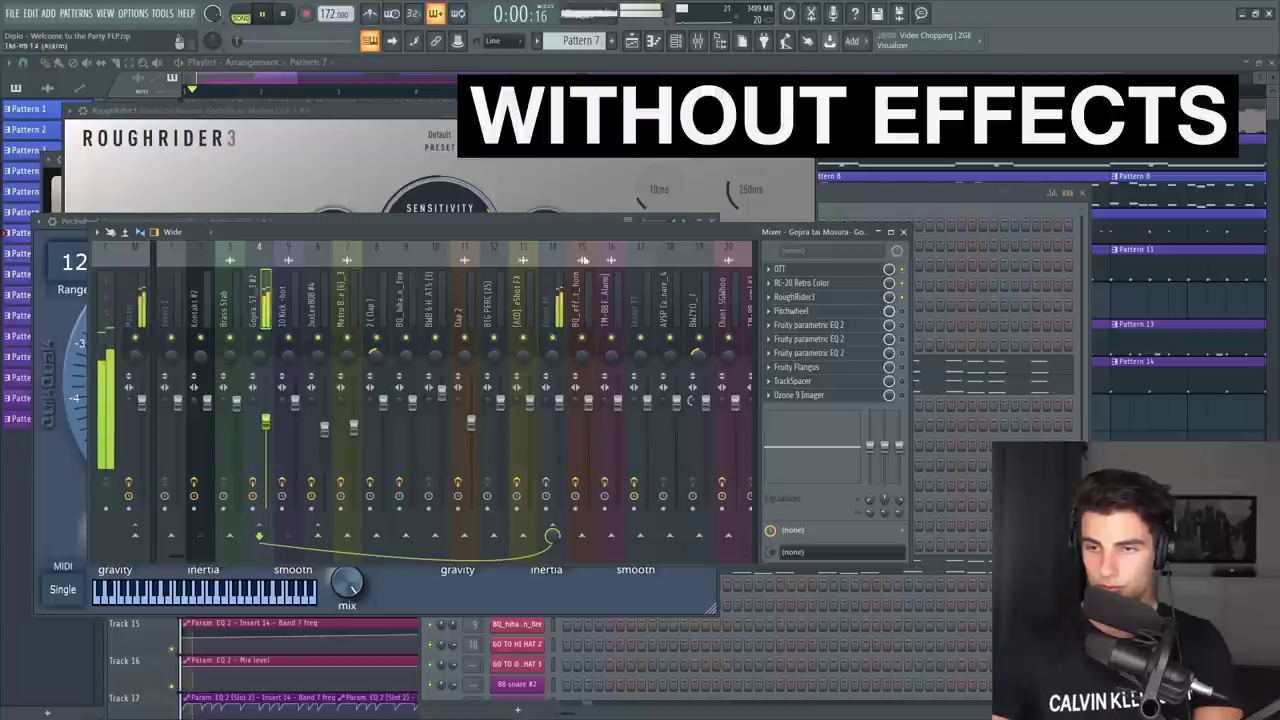
{"action": "left_click", "coordinate": [576, 601]}
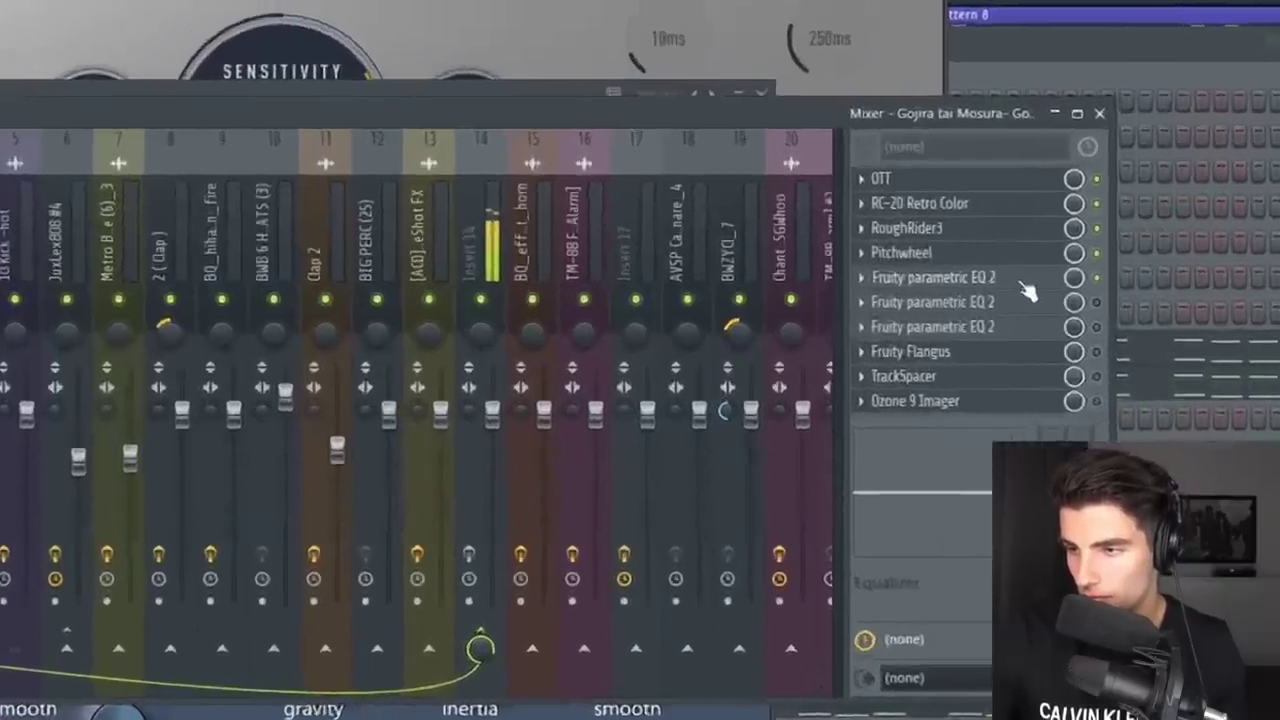
Inspect the curves of the three Fruity parametric EQ 2 instances on the Gojira mixer track.
{"action": "left_click", "coordinate": [848, 327]}
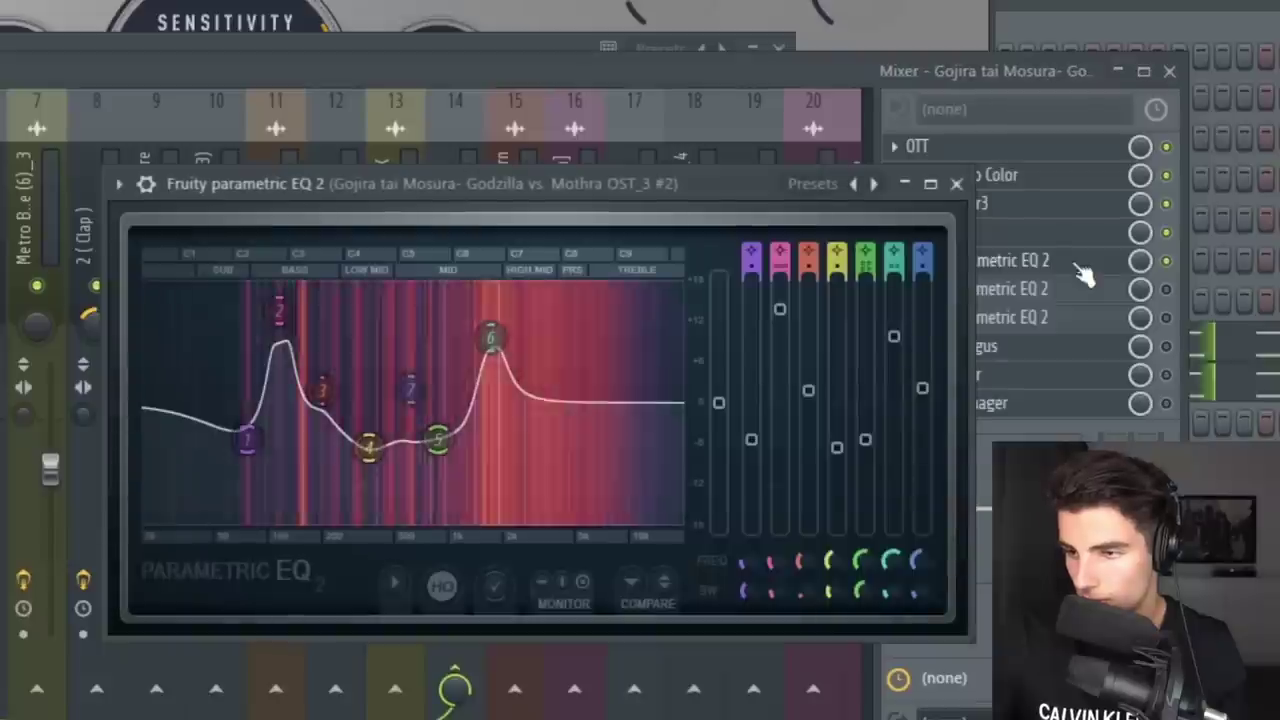
{"action": "key", "text": "Escape"}
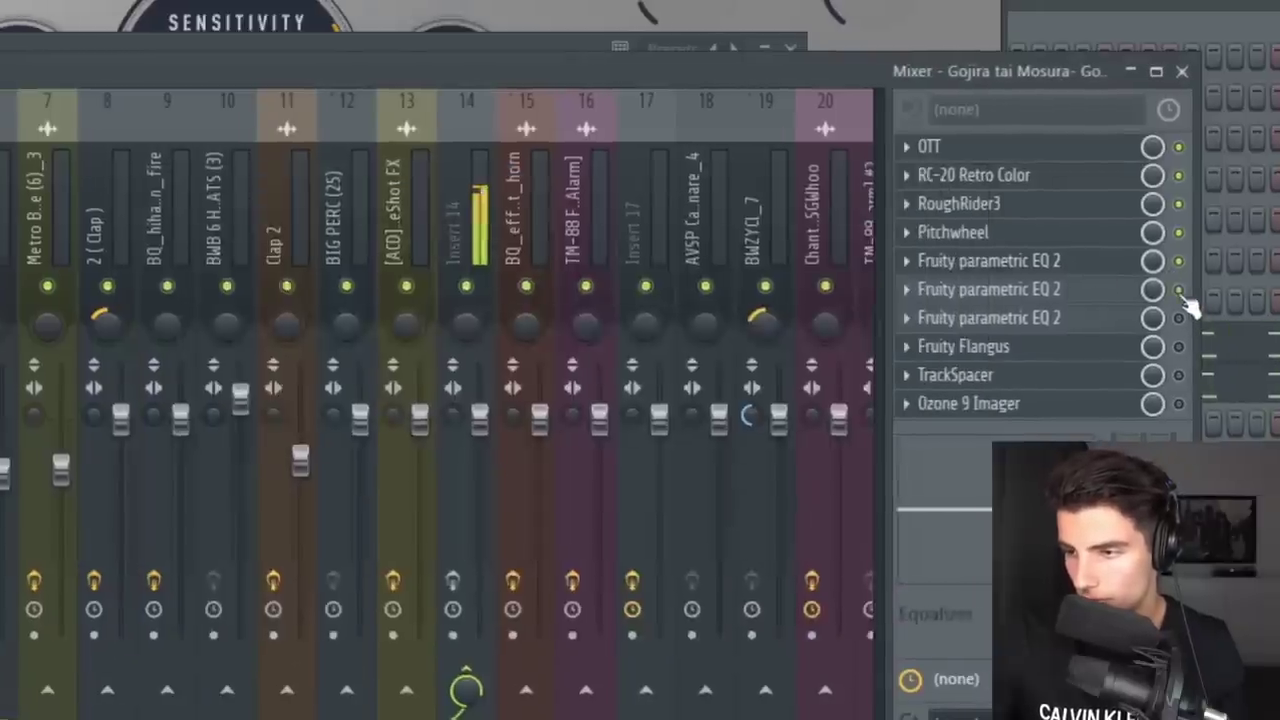
{"action": "left_click", "coordinate": [1252, 298]}
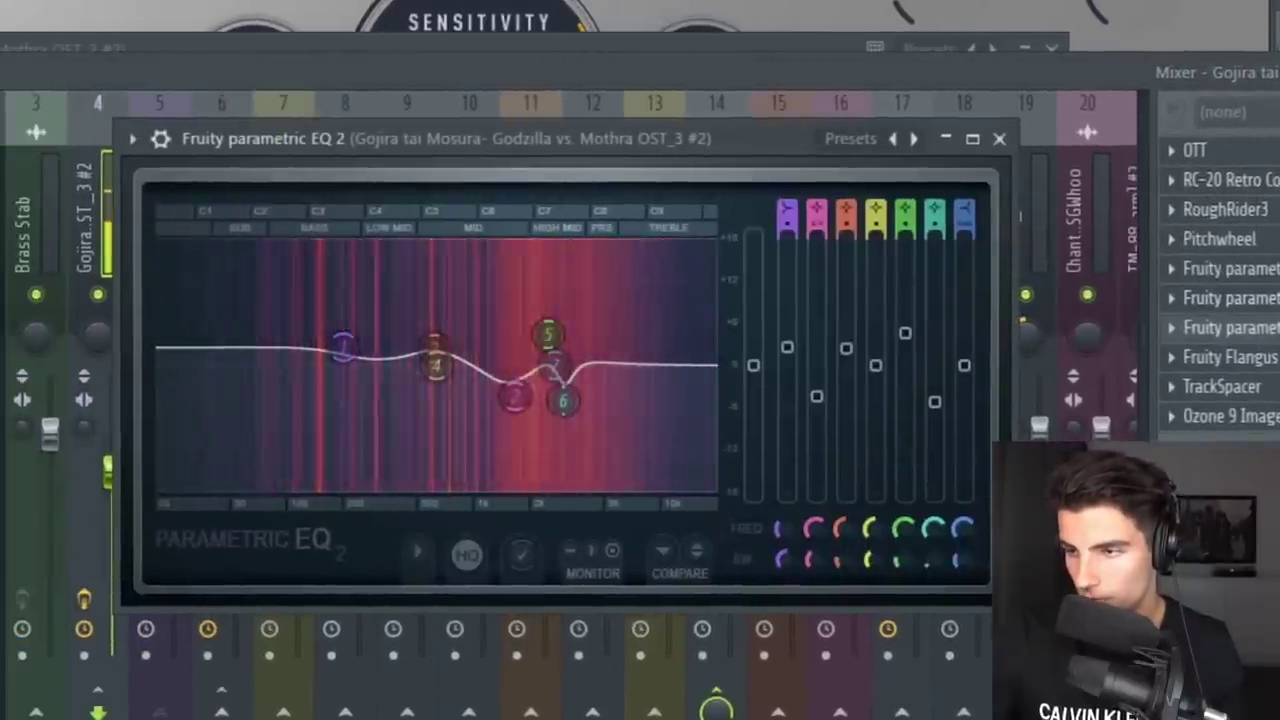
{"action": "left_click", "coordinate": [1252, 298]}
{"action": "left_click", "coordinate": [1252, 328]}
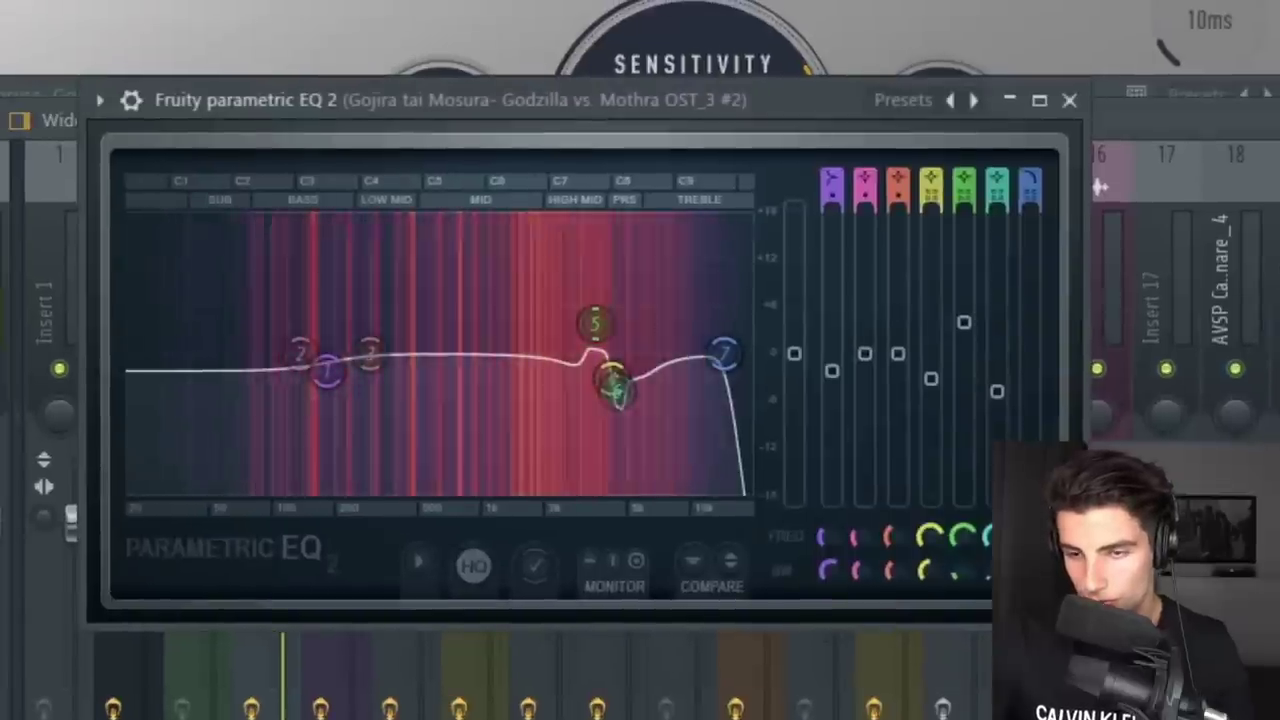
Examine Fruity Flangus, TrackSpacer and Ozone 9 Imager on the Gojira mixer track and listen to the processed melody.
{"action": "left_click", "coordinate": [817, 369]}
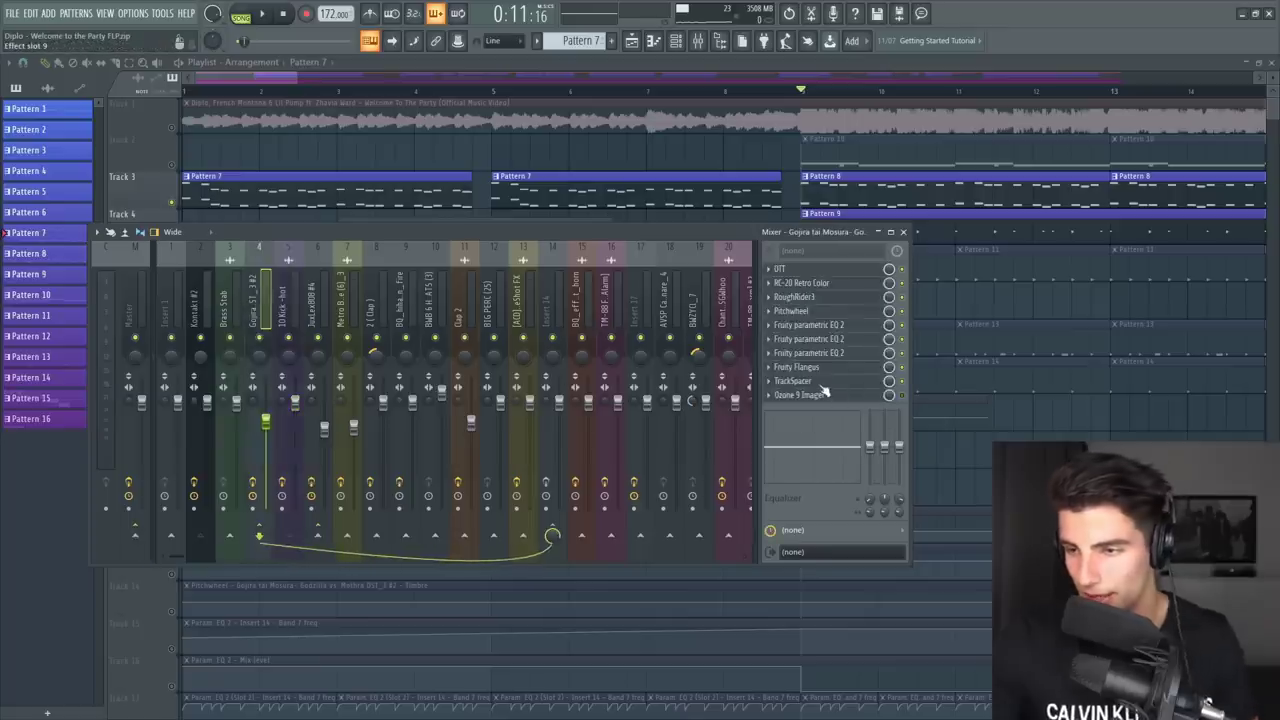
{"action": "left_click", "coordinate": [818, 384]}
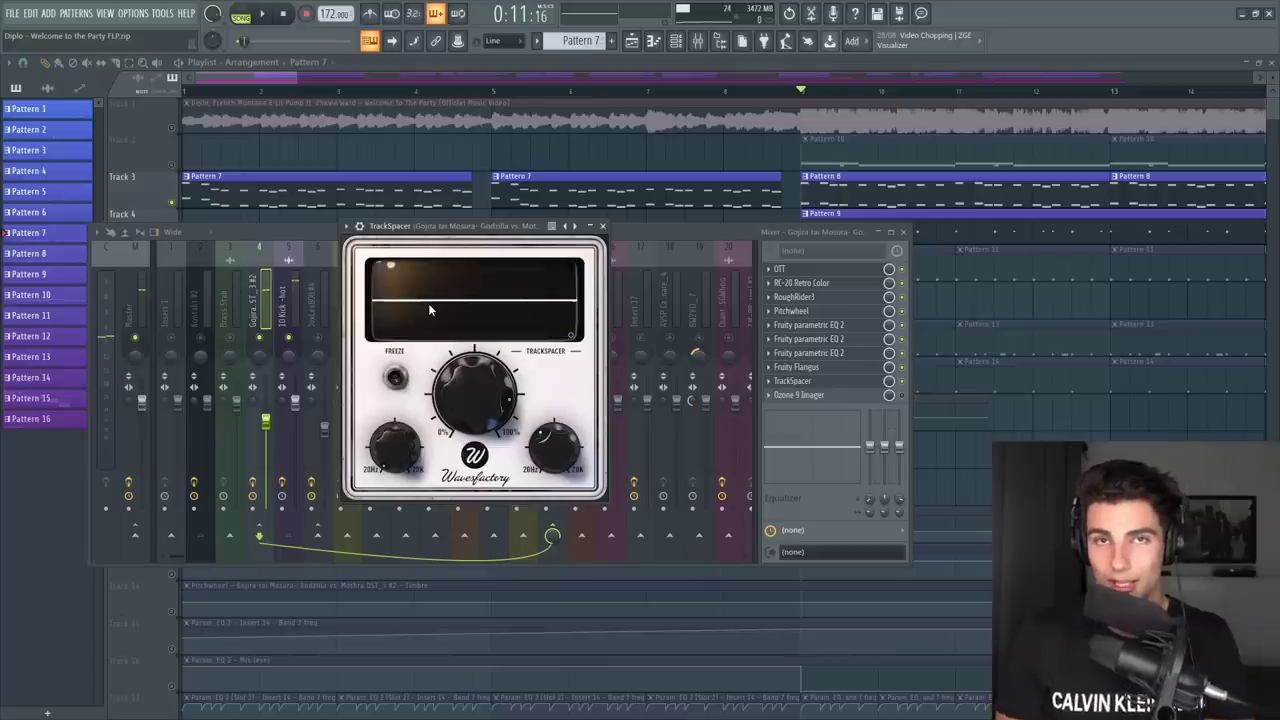
{"action": "key", "text": "space"}
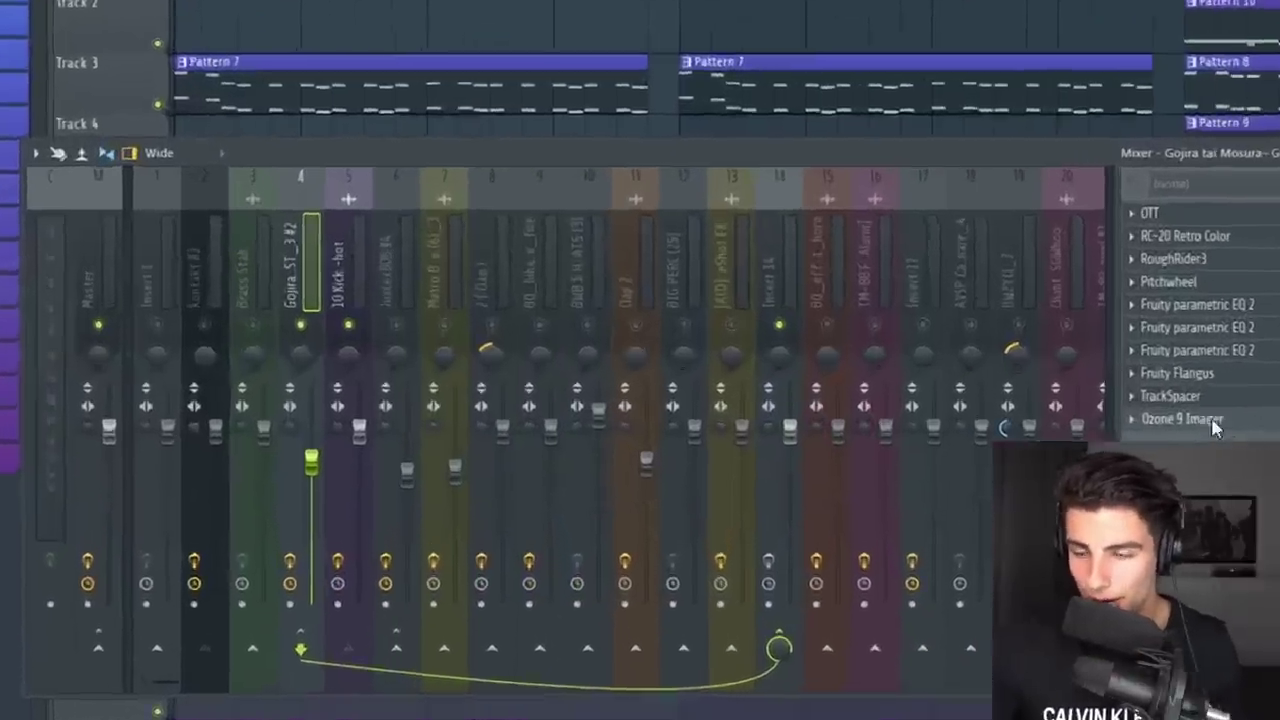
{"action": "left_click", "coordinate": [800, 395]}
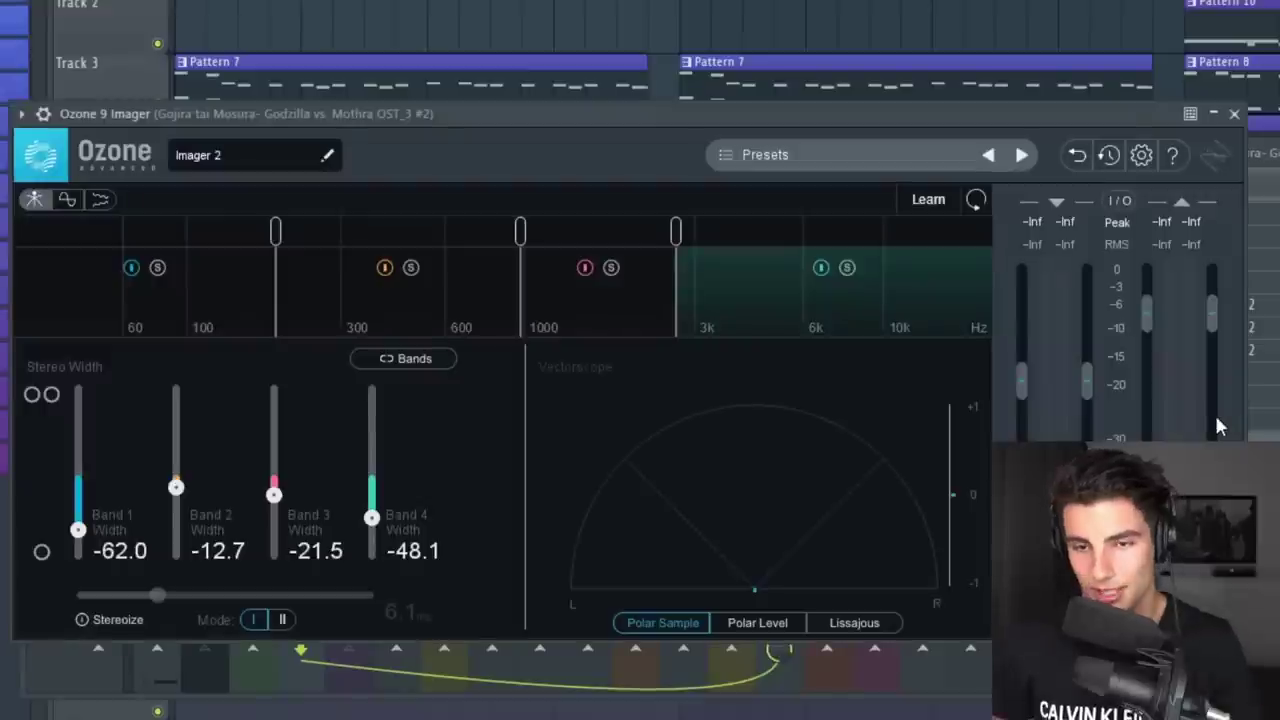
{"action": "key", "text": "space"}
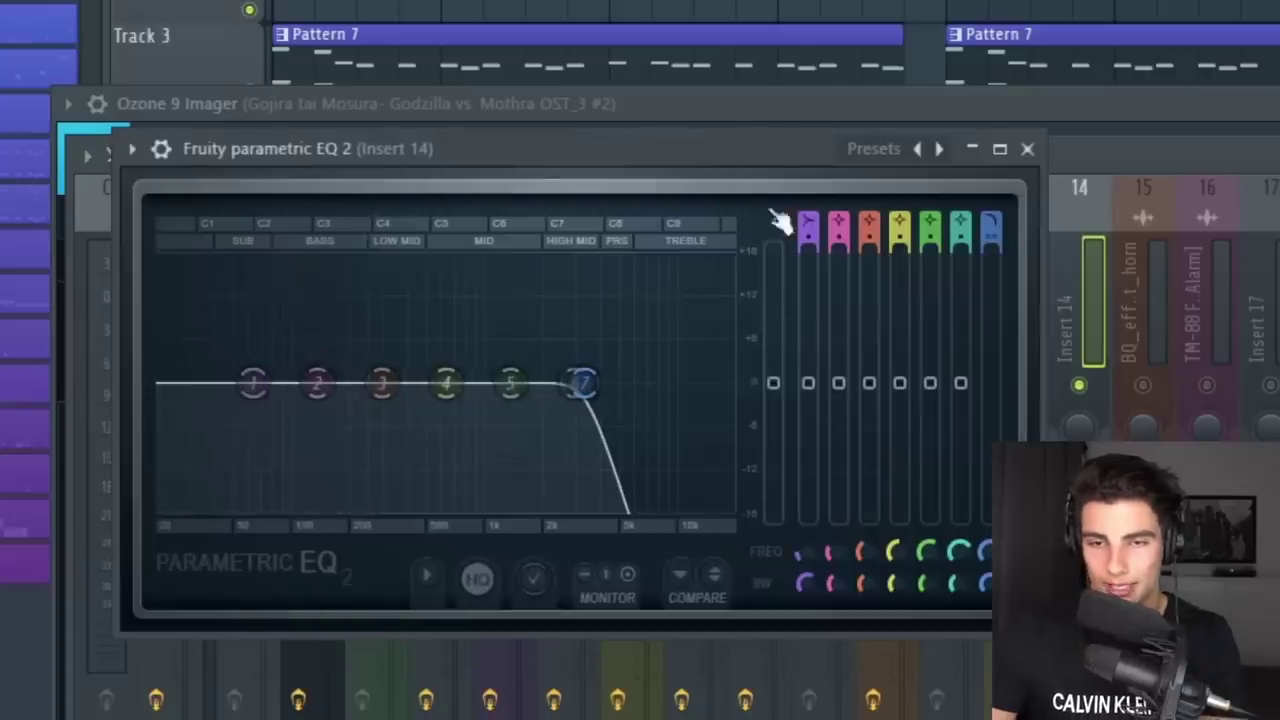
Listen to Insert 14's Fruity parametric EQ 2 filtering and examine its Ozone 9 Exciter.
{"action": "key", "text": "space"}
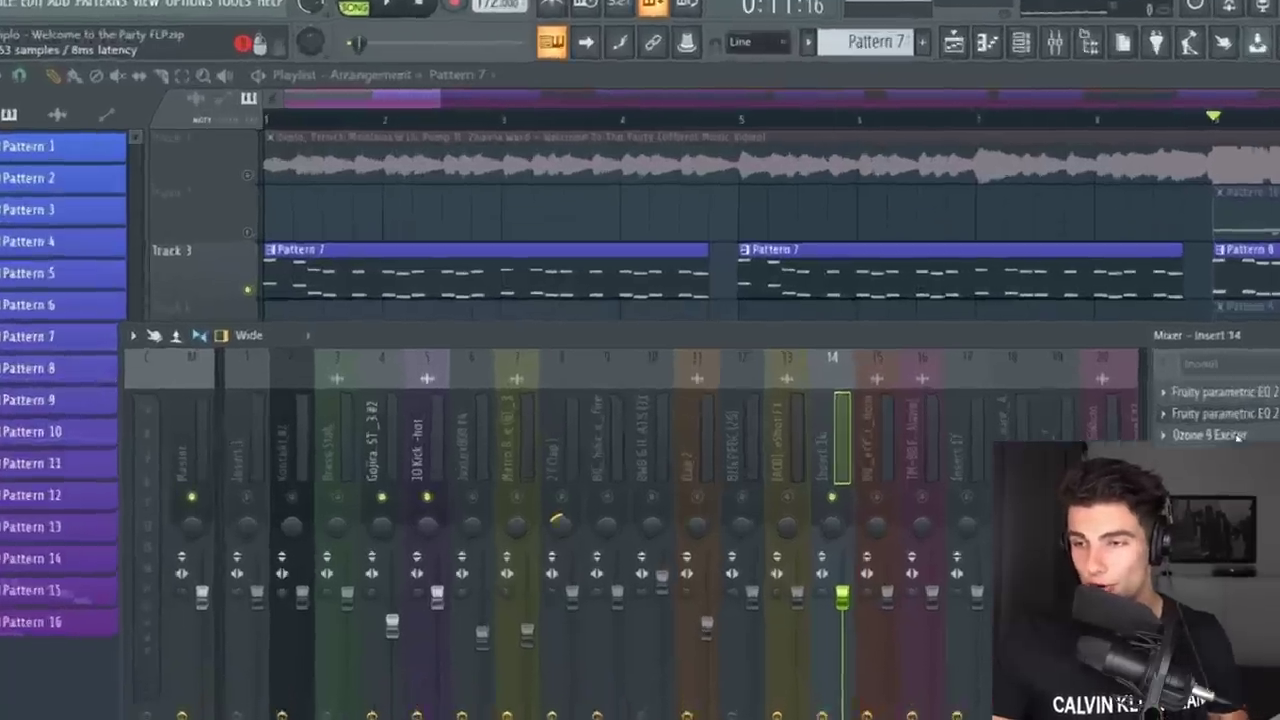
{"action": "left_click", "coordinate": [815, 297]}
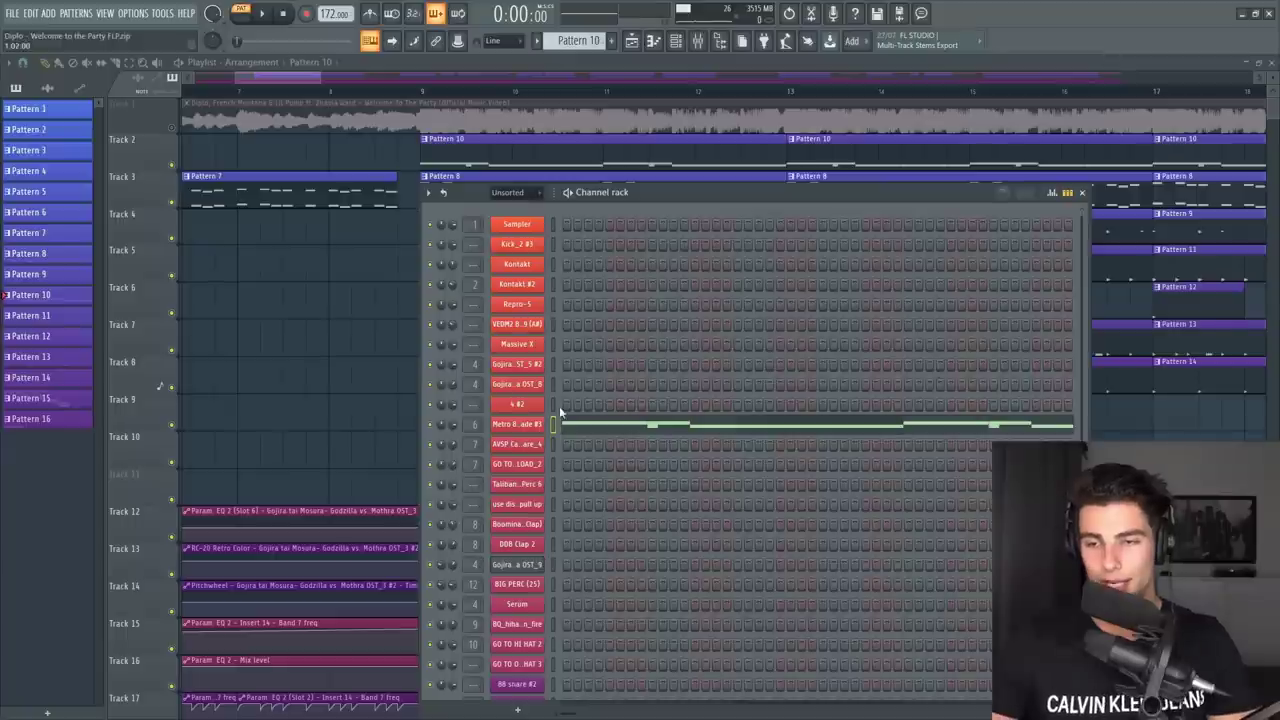
Open the Metro 808 channel used in Pattern 10 and examine the second and third effects on mixer insert 6.
{"action": "left_click", "coordinate": [520, 424]}
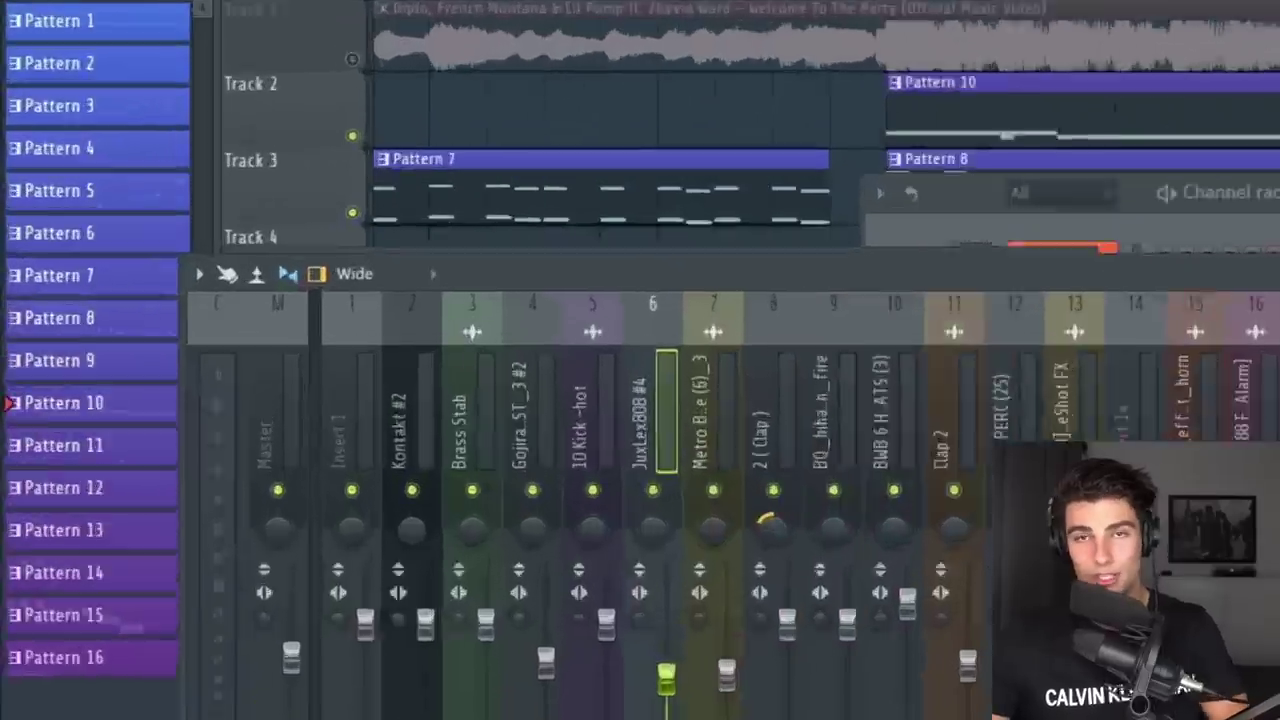
{"action": "left_click", "coordinate": [808, 285]}
{"action": "left_click", "coordinate": [806, 297]}
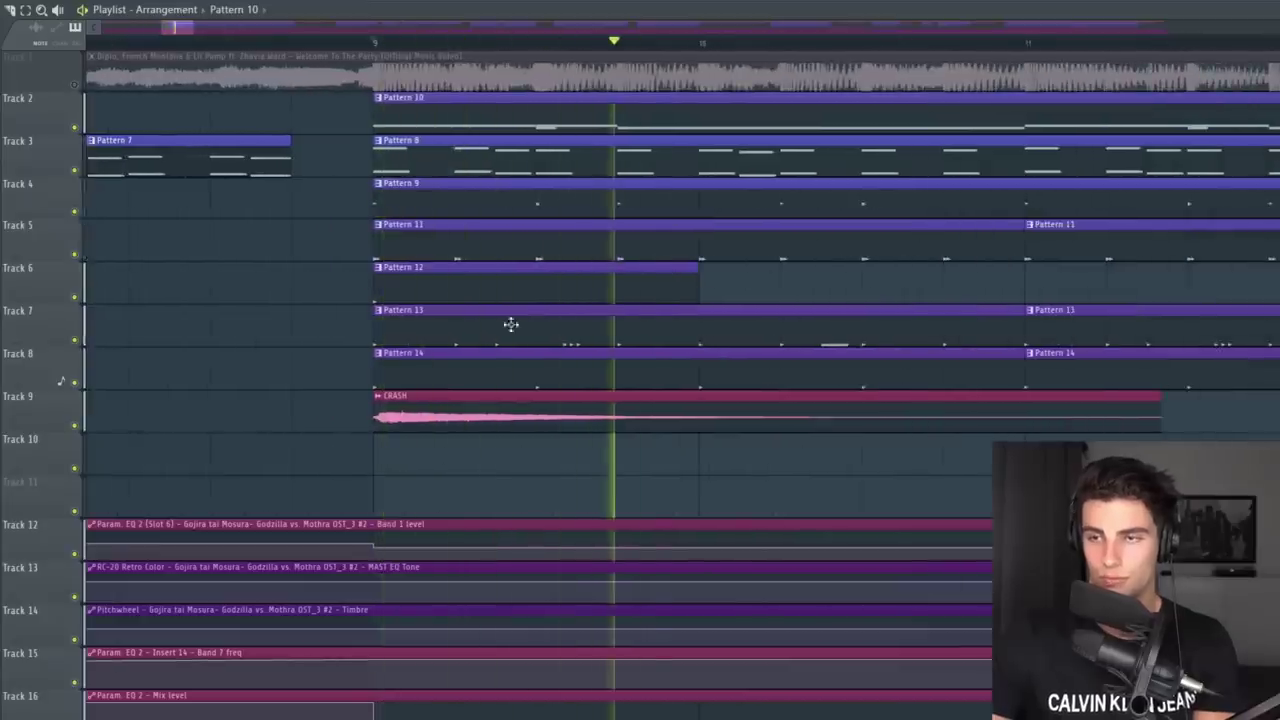
Play the drop and compare the 10 Kick -hot waveform with the reference track at bar 9.
{"action": "scroll", "coordinate": [512, 424], "scroll_direction": "down", "scroll_amount": 3}
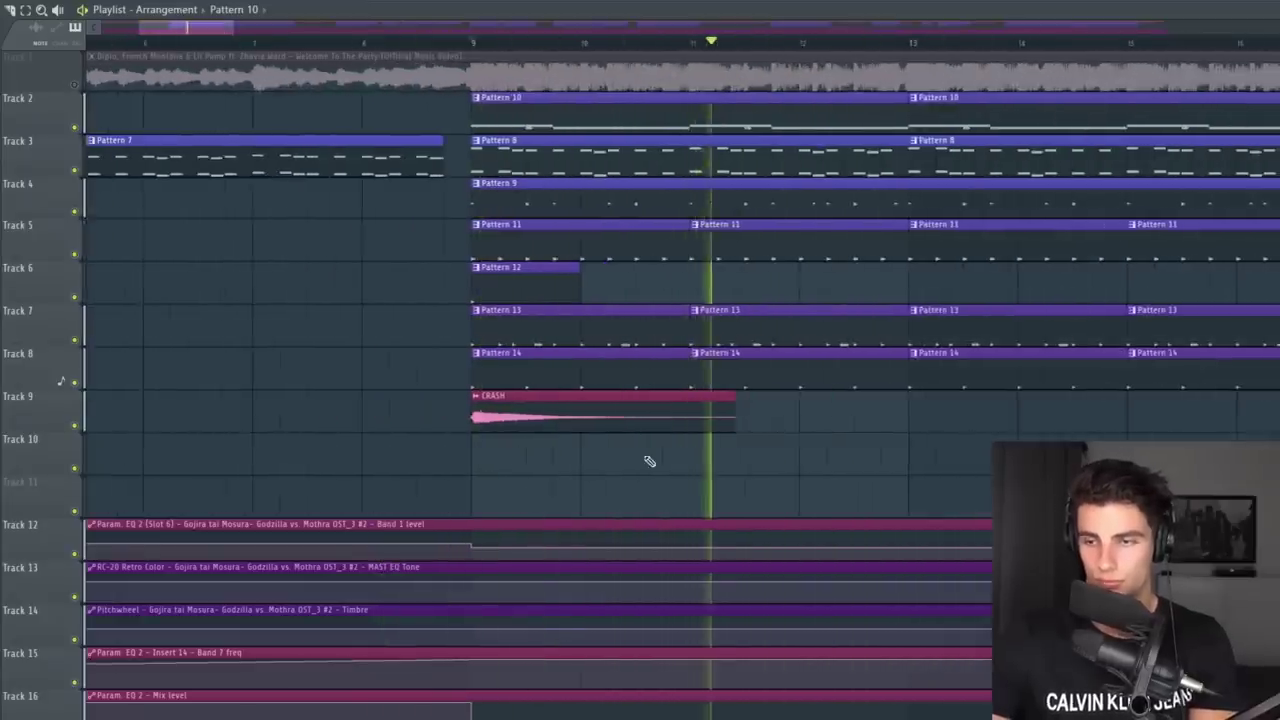
{"action": "scroll", "coordinate": [642, 461], "scroll_direction": "up", "scroll_amount": 3}
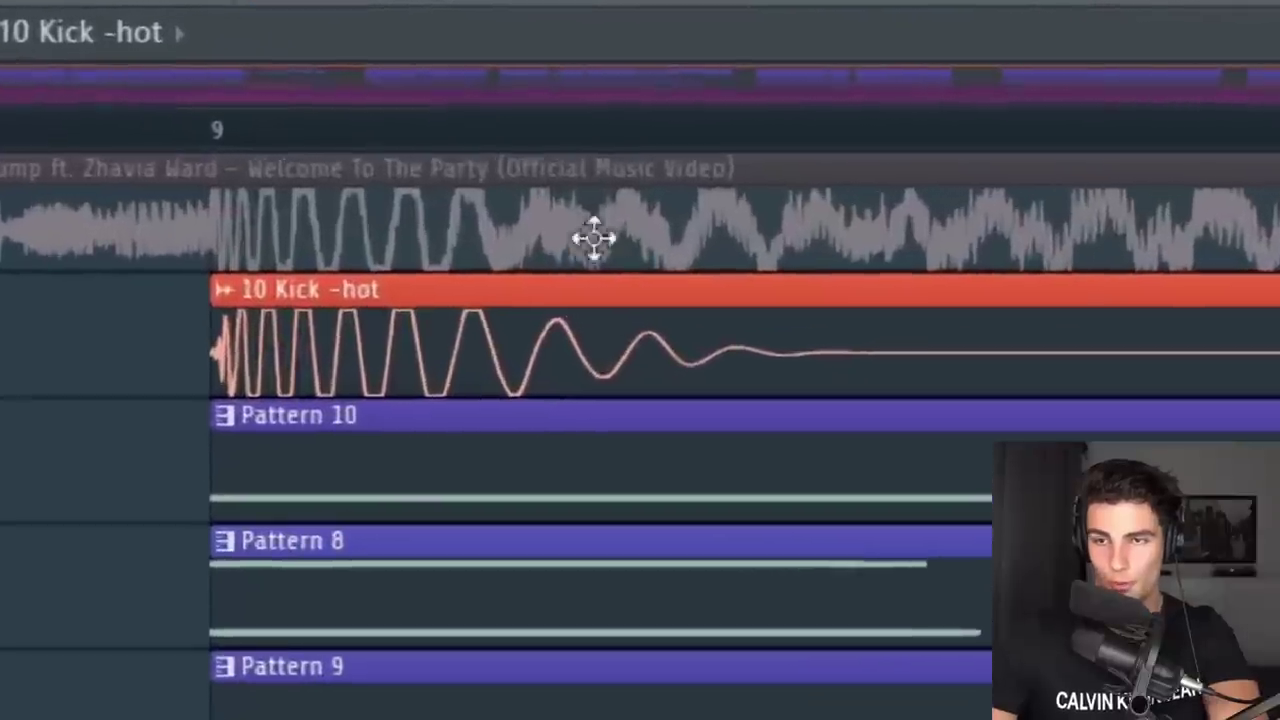
{"action": "left_click_drag", "start_coordinate": [594, 237], "coordinate": [594, 185]}
Open Pattern 9 in the channel rack and select the AVSP snare layer below the Metro Boomin snare.
{"action": "double_click", "coordinate": [370, 212]}
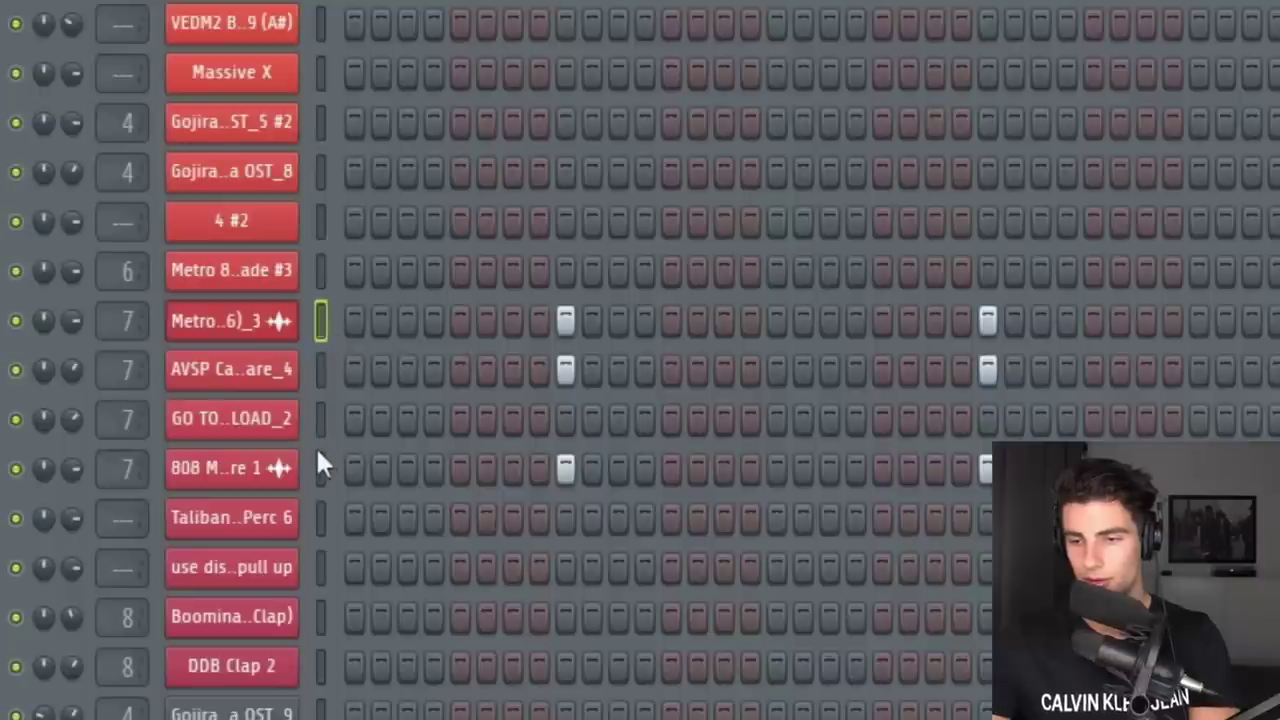
{"action": "left_click", "coordinate": [322, 372]}
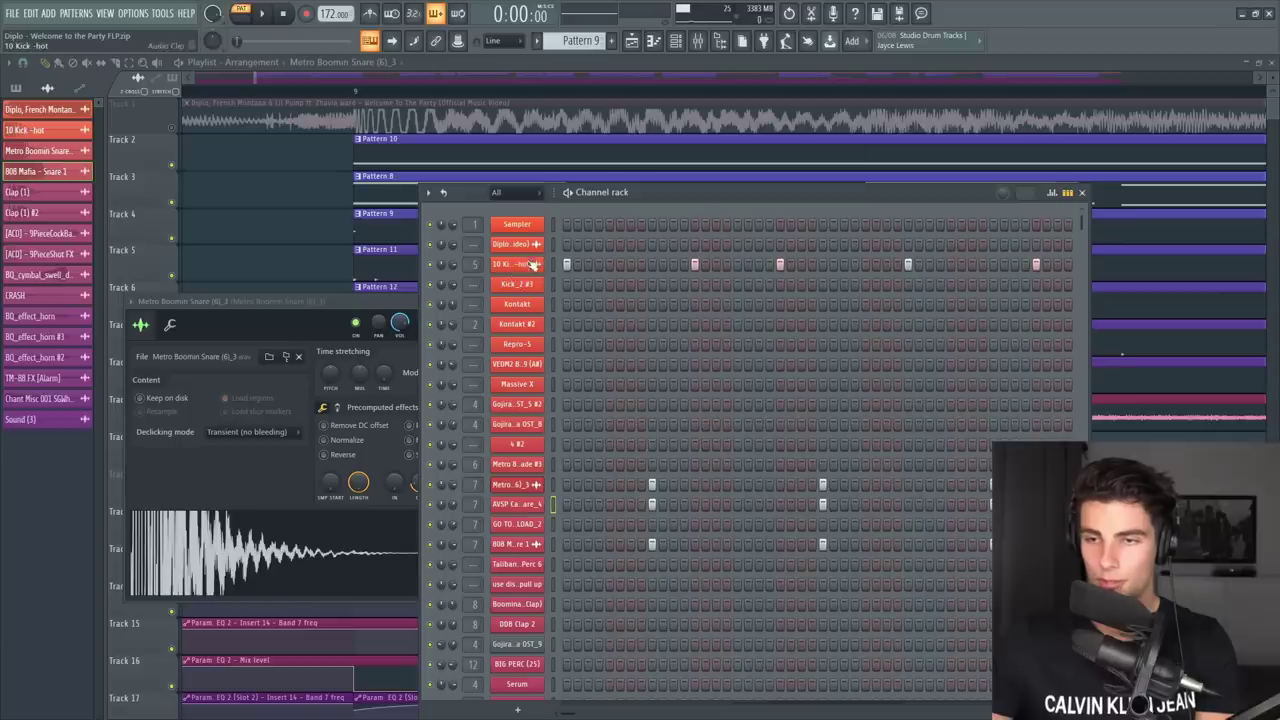
Open the 10 Kick -hot channel of Pattern 9 in the piano roll and play its rhythm.
{"action": "right_click", "coordinate": [528, 268]}
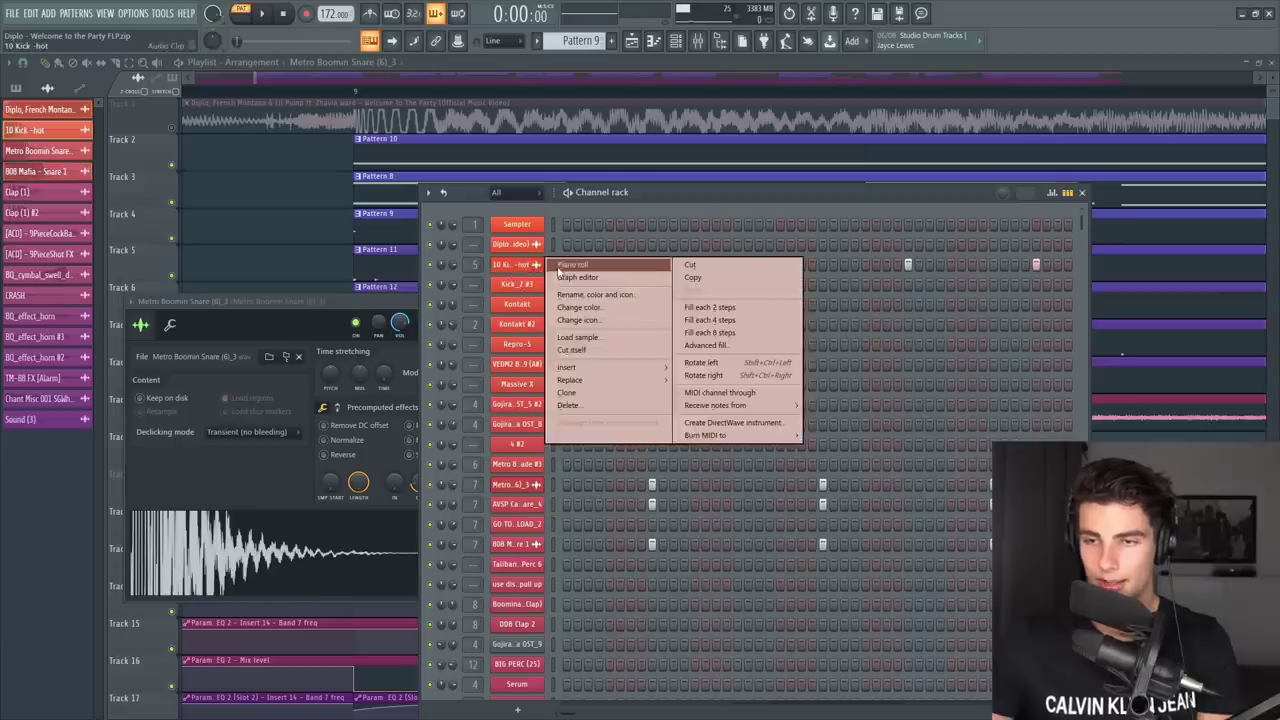
{"action": "left_click", "coordinate": [600, 268]}
{"action": "key", "text": "space"}
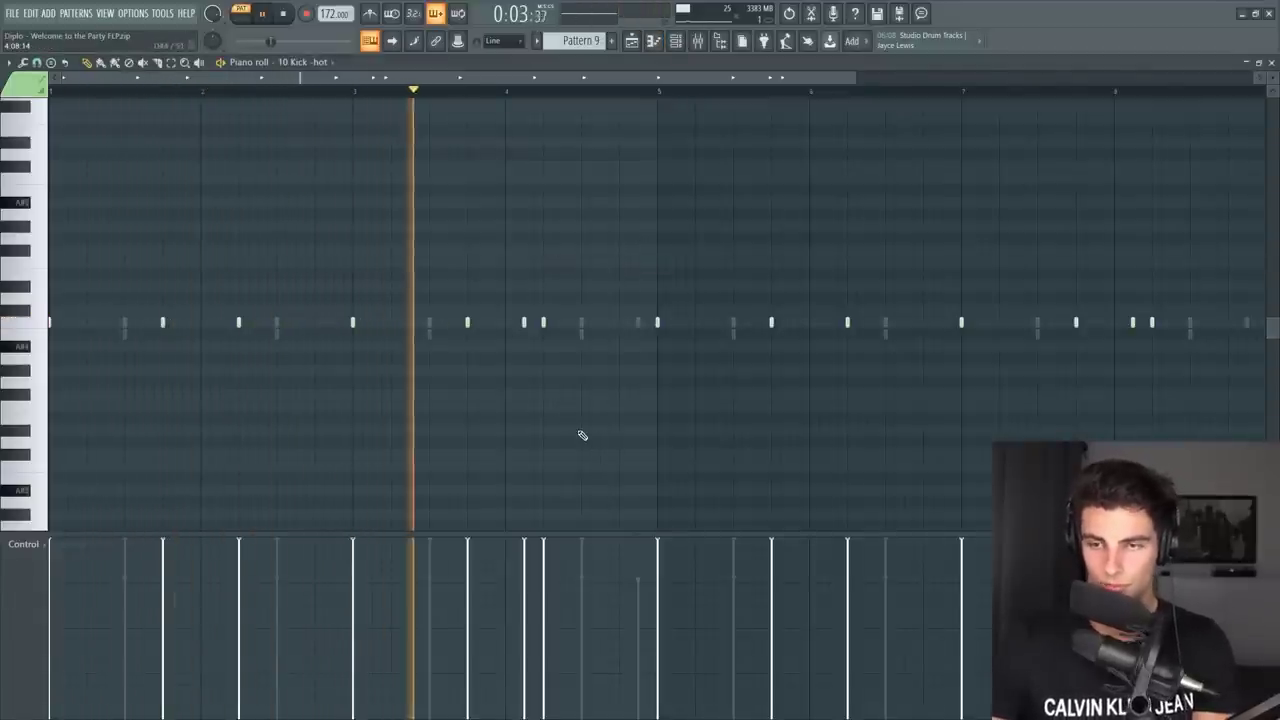
{"action": "scroll", "coordinate": [685, 445], "scroll_direction": "down", "scroll_amount": 2}
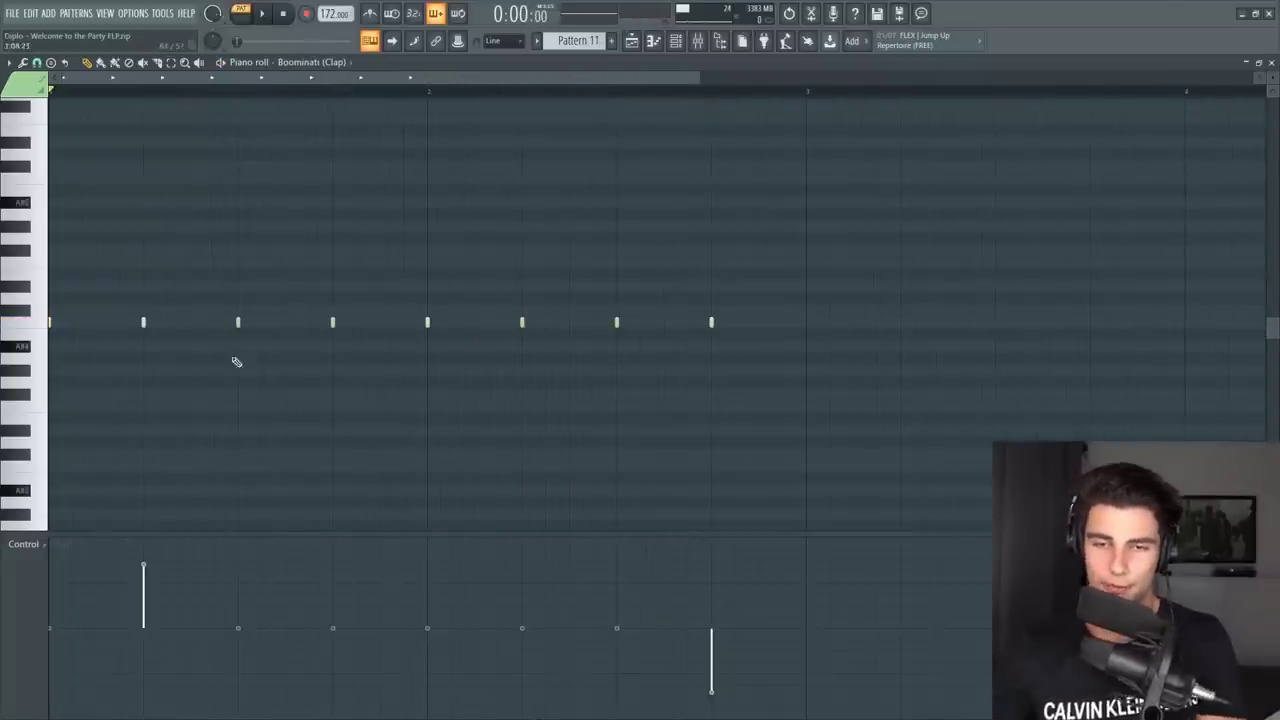
Play the drop from bar 9, toggle solo on Track 5 and listen to the layered percussion patterns.
{"action": "key", "text": "space"}
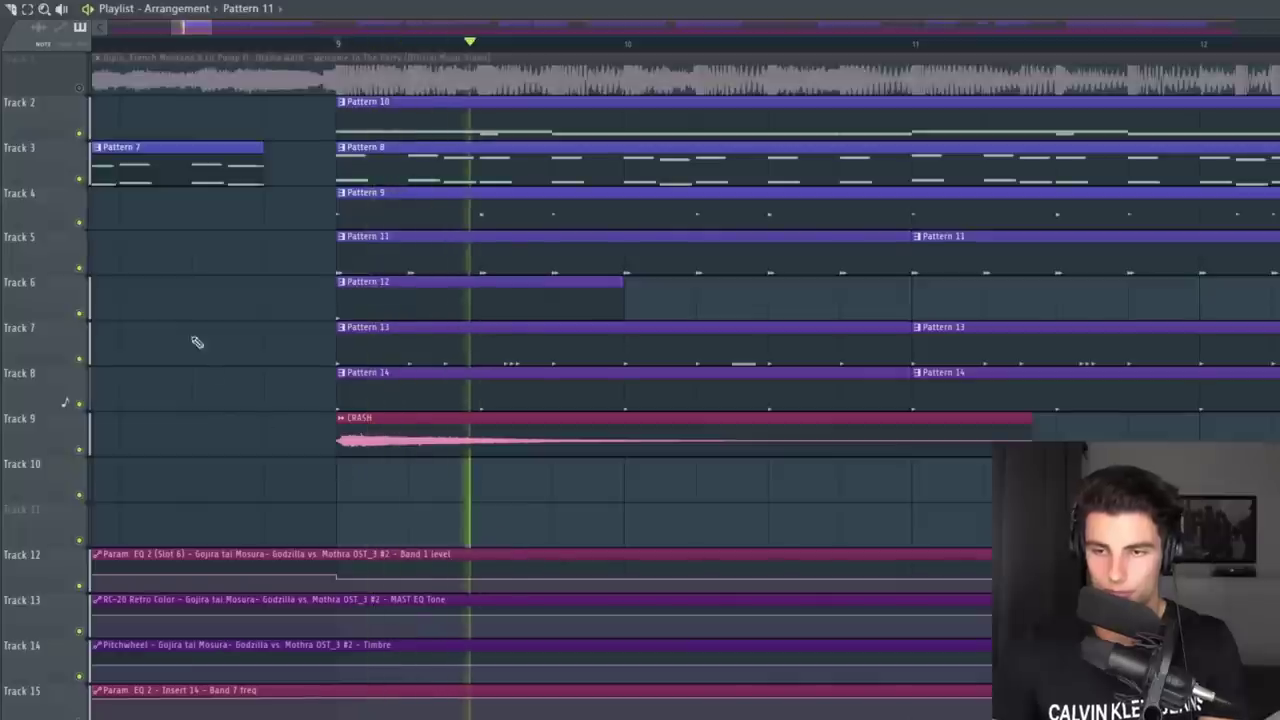
{"action": "right_click", "coordinate": [79, 268]}
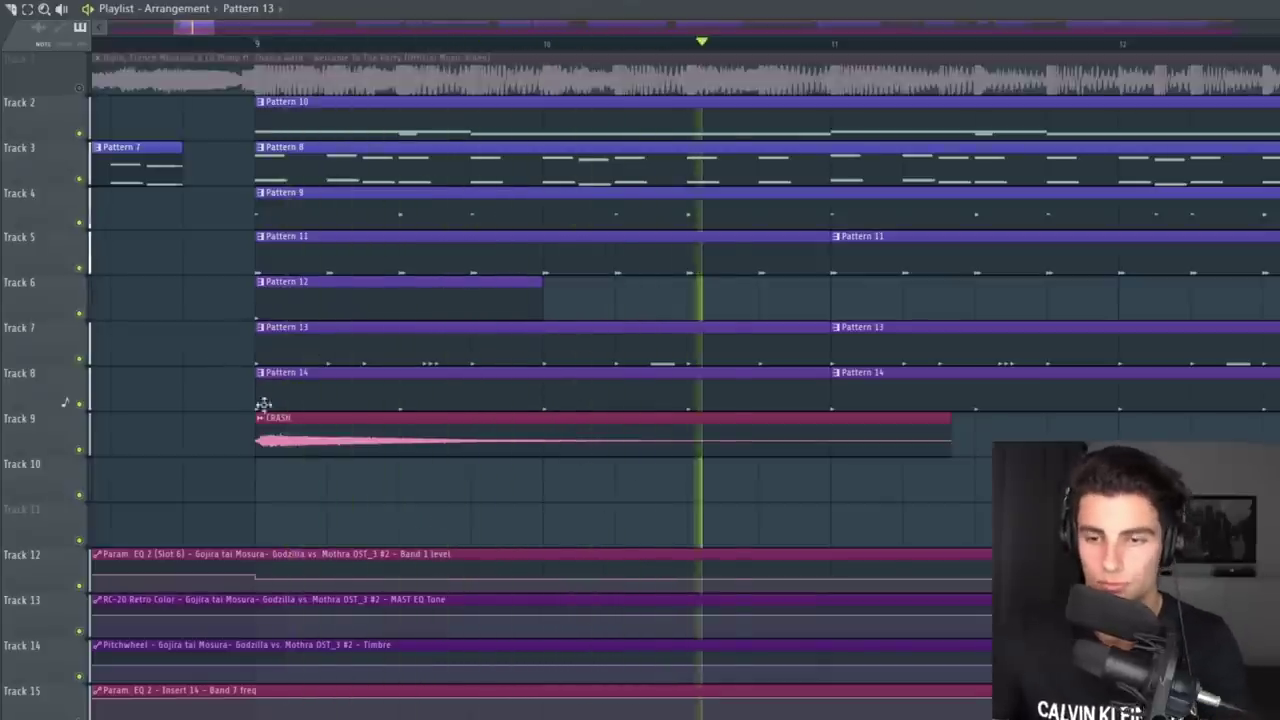
{"action": "scroll", "coordinate": [651, 430], "scroll_direction": "down", "scroll_amount": 3}
{"action": "scroll", "coordinate": [951, 557], "scroll_direction": "up", "scroll_amount": 2}
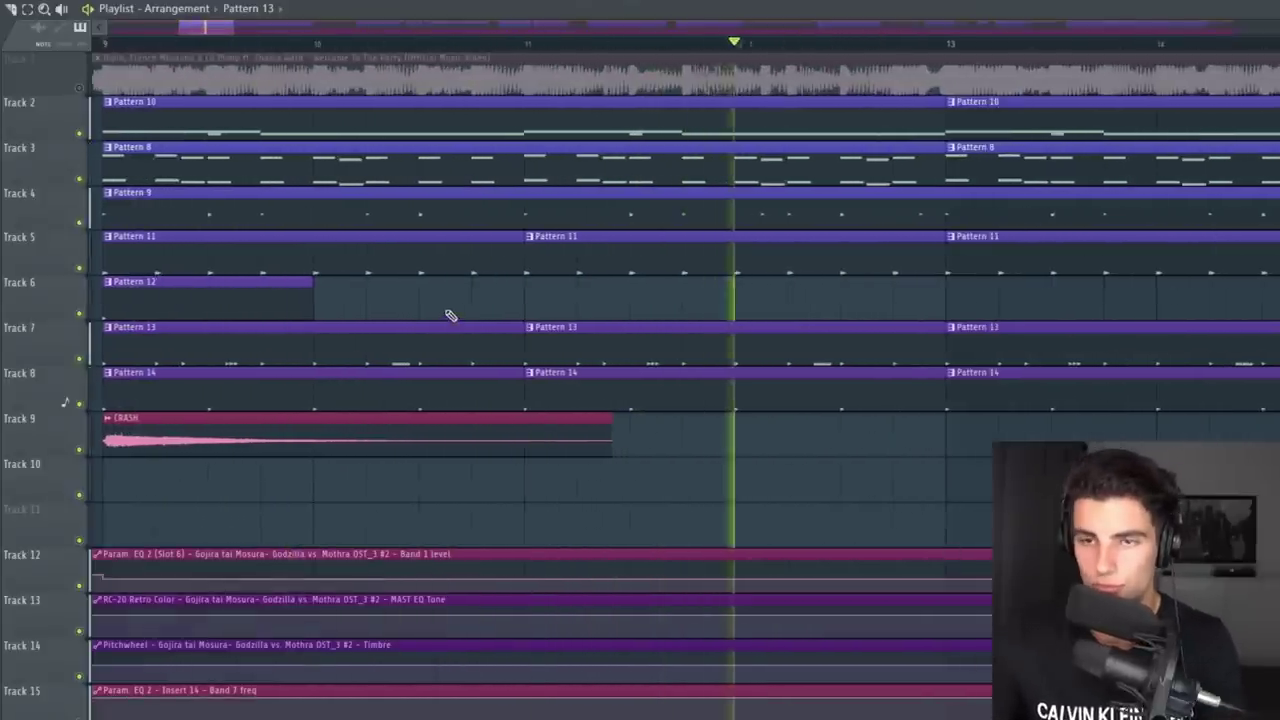
{"action": "scroll", "coordinate": [449, 314], "scroll_direction": "down", "scroll_amount": 1}
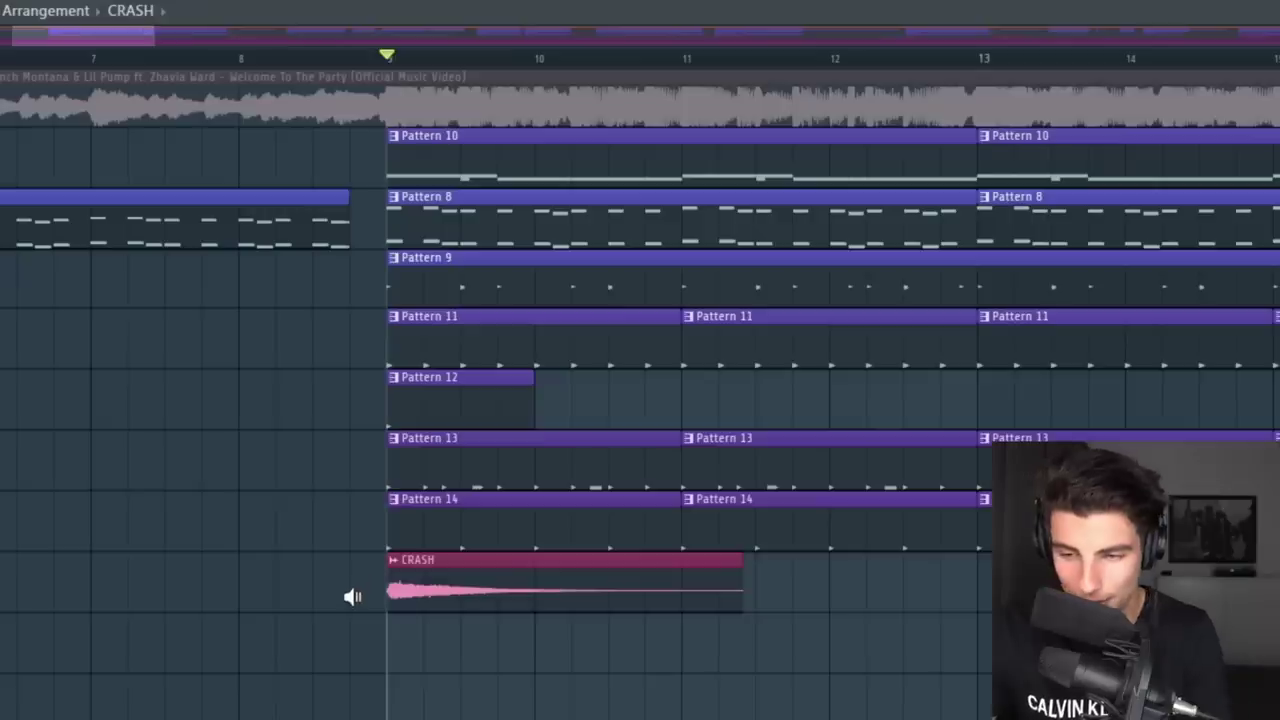
Examine the CRASH clip and play the cymbal swell, claps and FX samples leading into bar 25.
{"action": "key", "text": "space"}
{"action": "scroll", "coordinate": [435, 597], "scroll_direction": "down", "scroll_amount": 2}
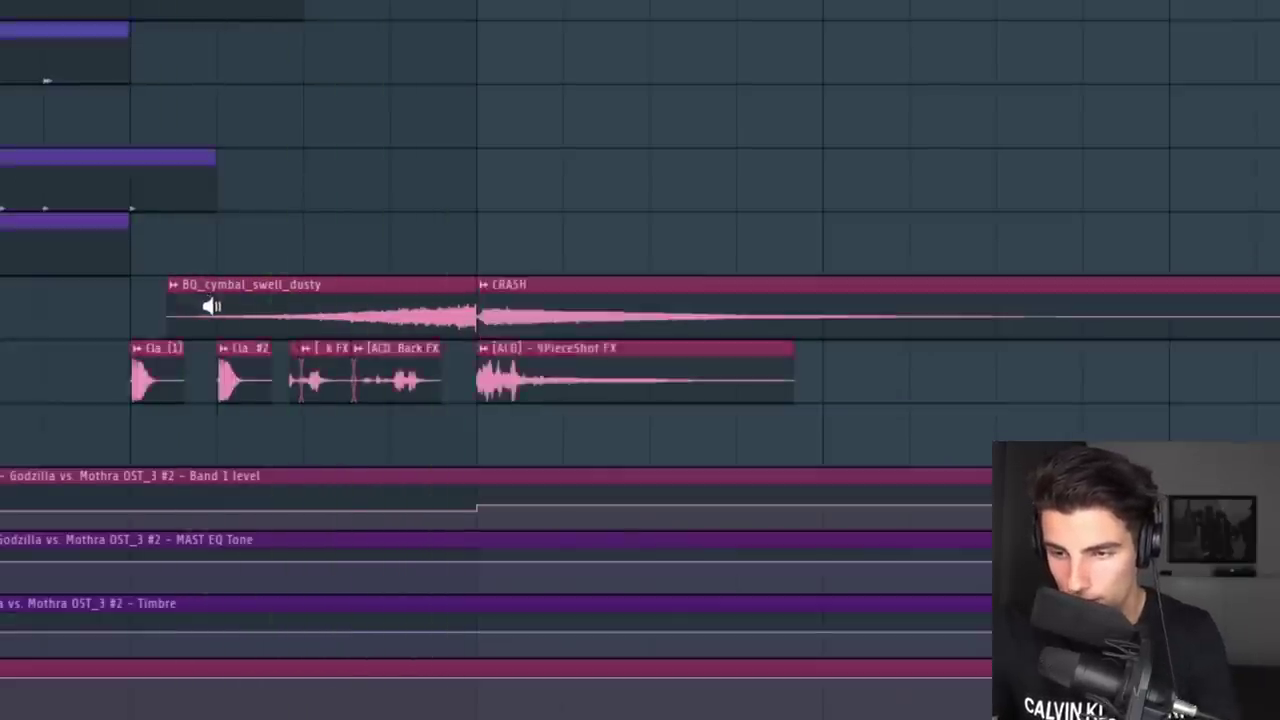
{"action": "scroll", "coordinate": [130, 365], "scroll_direction": "up", "scroll_amount": 3}
{"action": "left_click", "coordinate": [366, 388]}
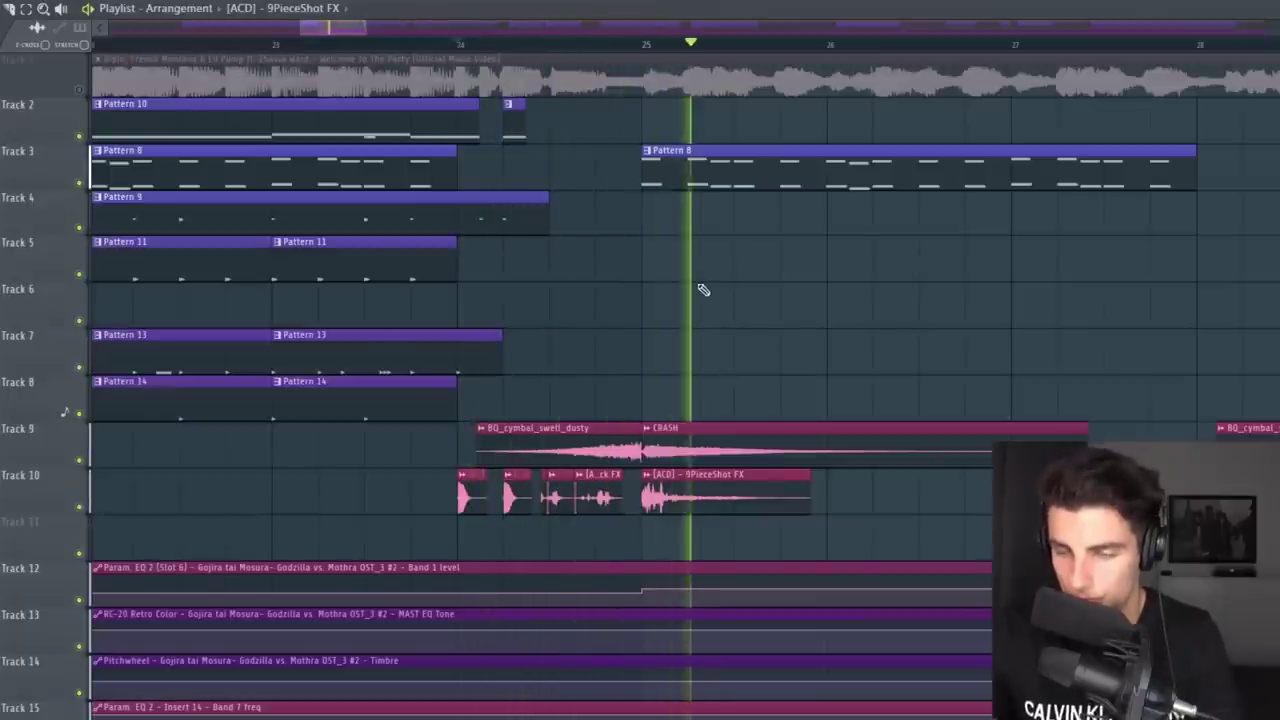
{"action": "scroll", "coordinate": [703, 290], "scroll_direction": "down", "scroll_amount": 3, "text": "ctrl"}
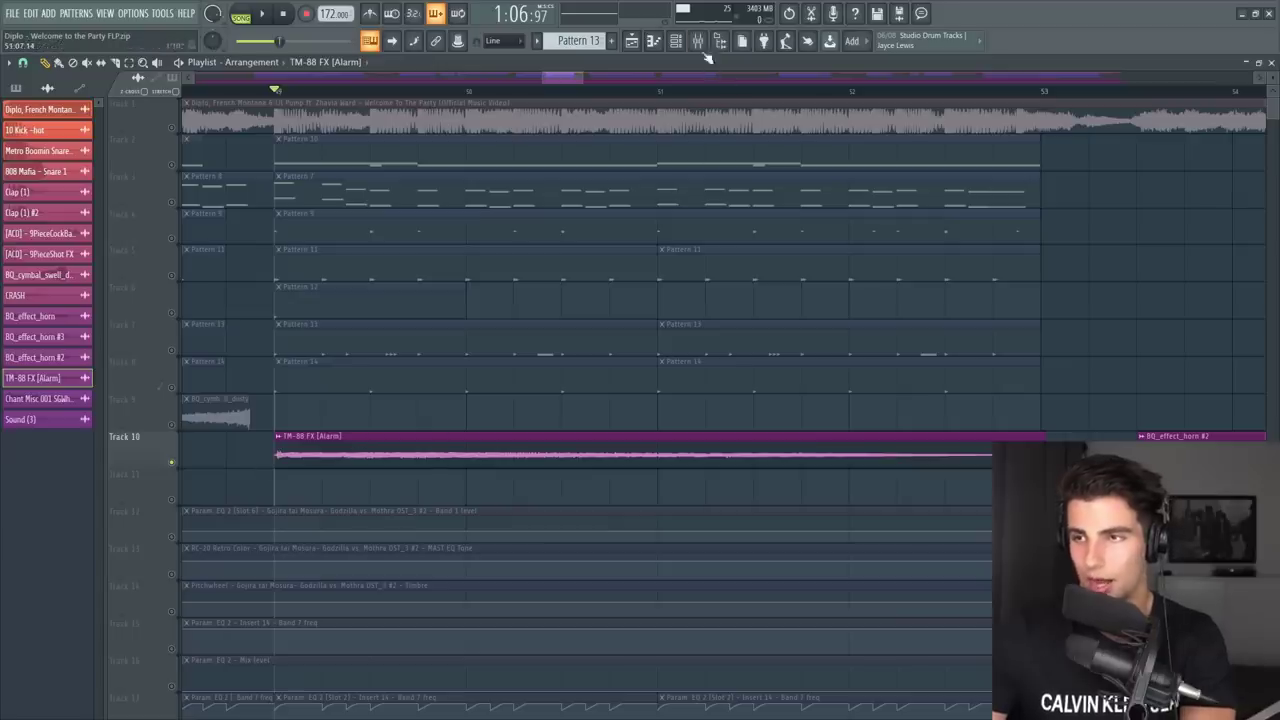
Open the mixer and examine the effect in the second slot.
{"action": "left_click", "coordinate": [698, 41]}
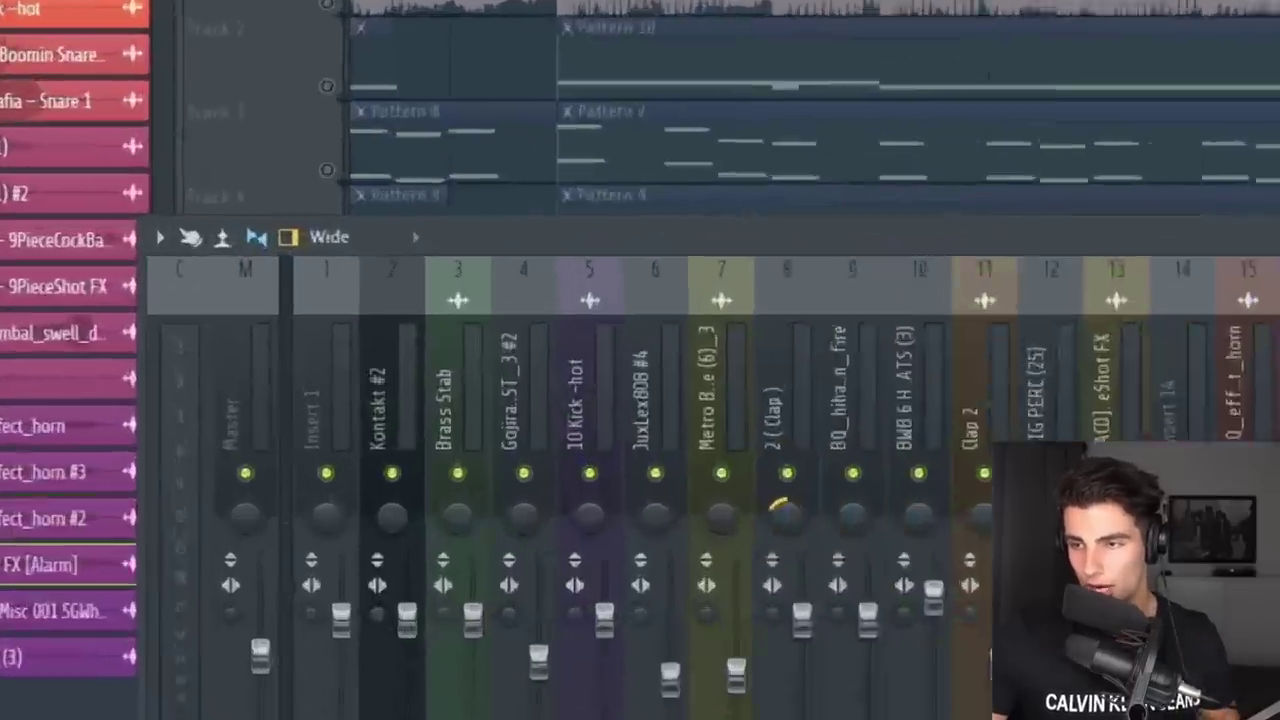
{"action": "left_click", "coordinate": [800, 284]}
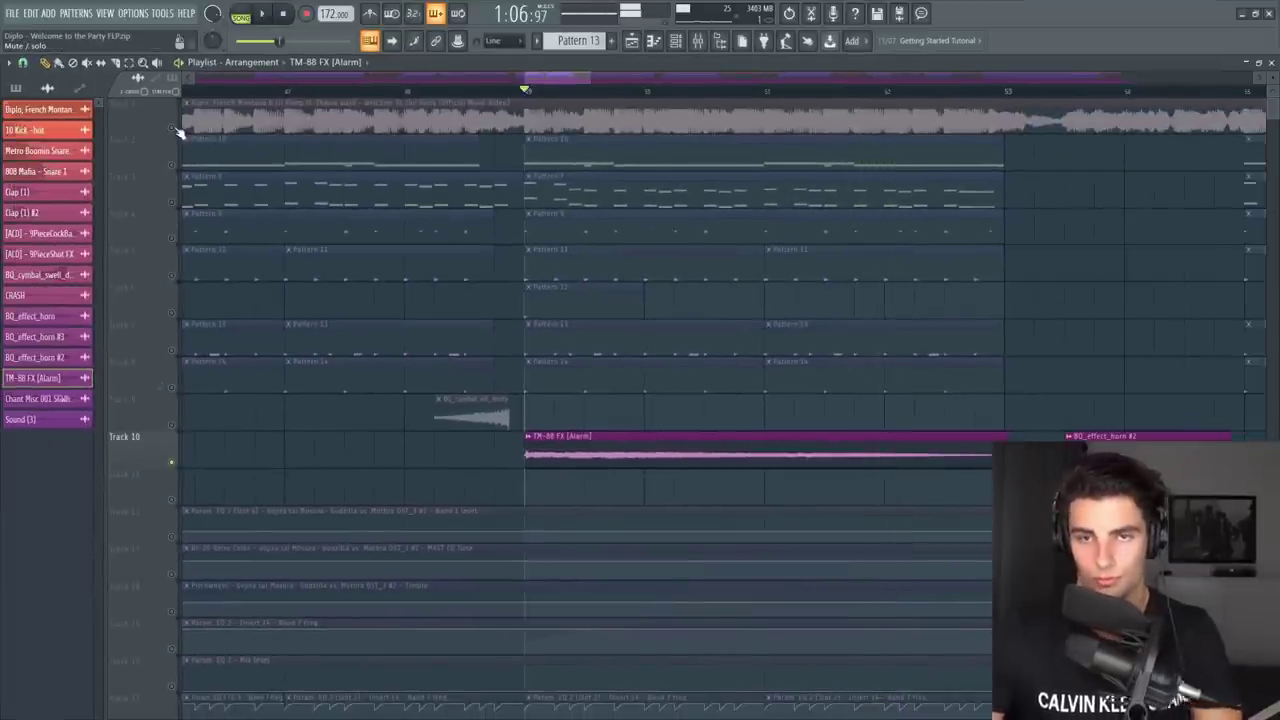
Unmute the arrangement tracks, keep the reference Track 1 muted, and play through the section after the TM-88 FX [Alarm] clip.
{"action": "left_click", "coordinate": [174, 128]}
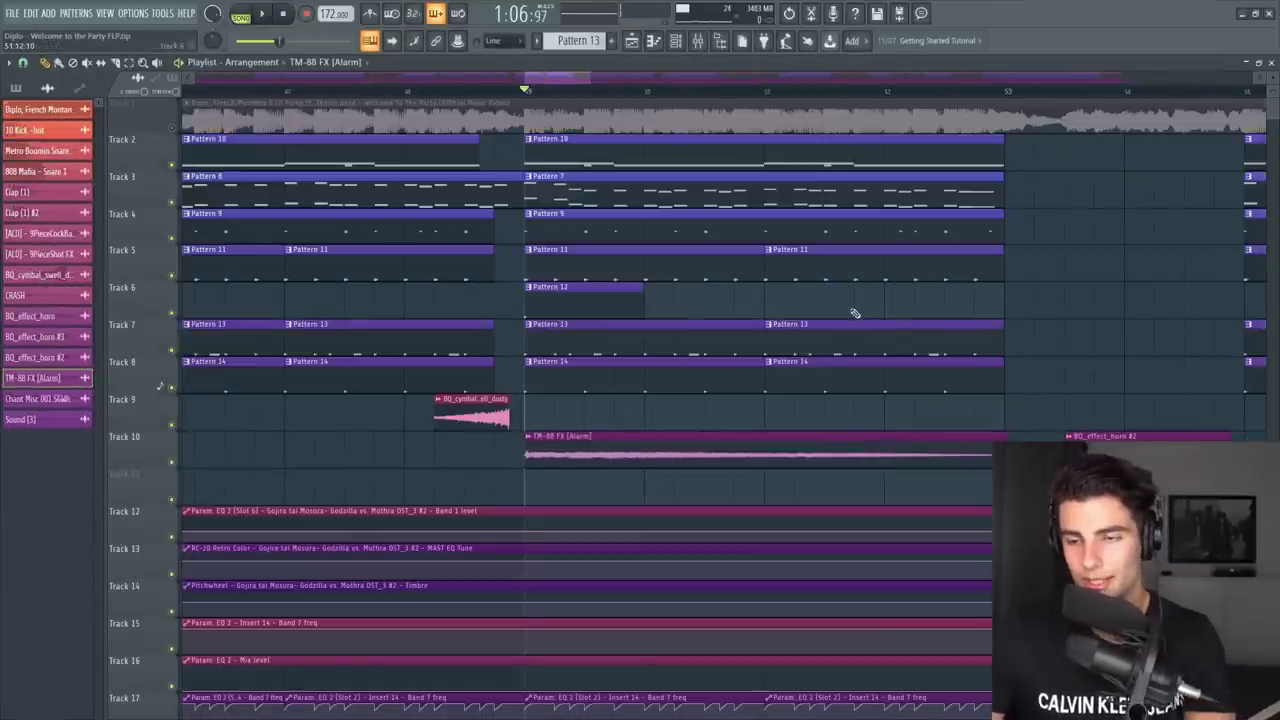
{"action": "left_click_drag", "start_coordinate": [510, 29], "coordinate": [544, 36]}
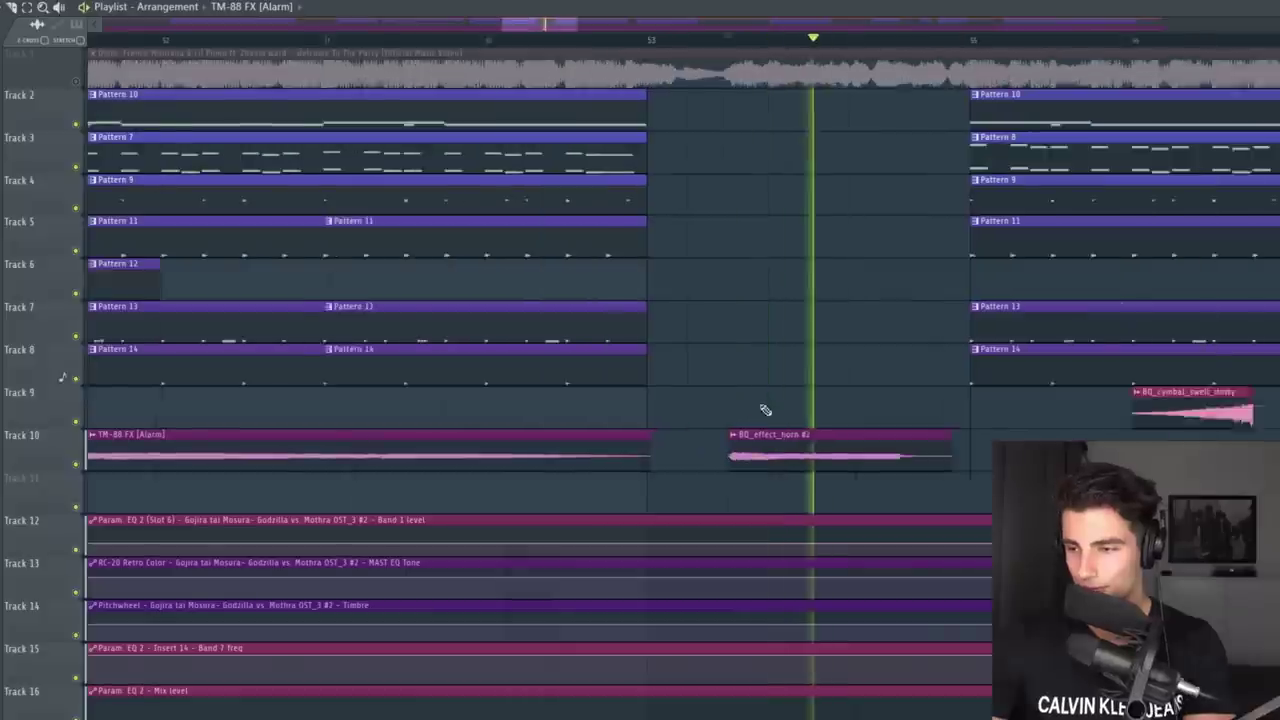
{"action": "left_click_drag", "start_coordinate": [545, 23], "coordinate": [609, 60]}
{"action": "scroll", "coordinate": [501, 357], "scroll_direction": "down", "scroll_amount": 3}
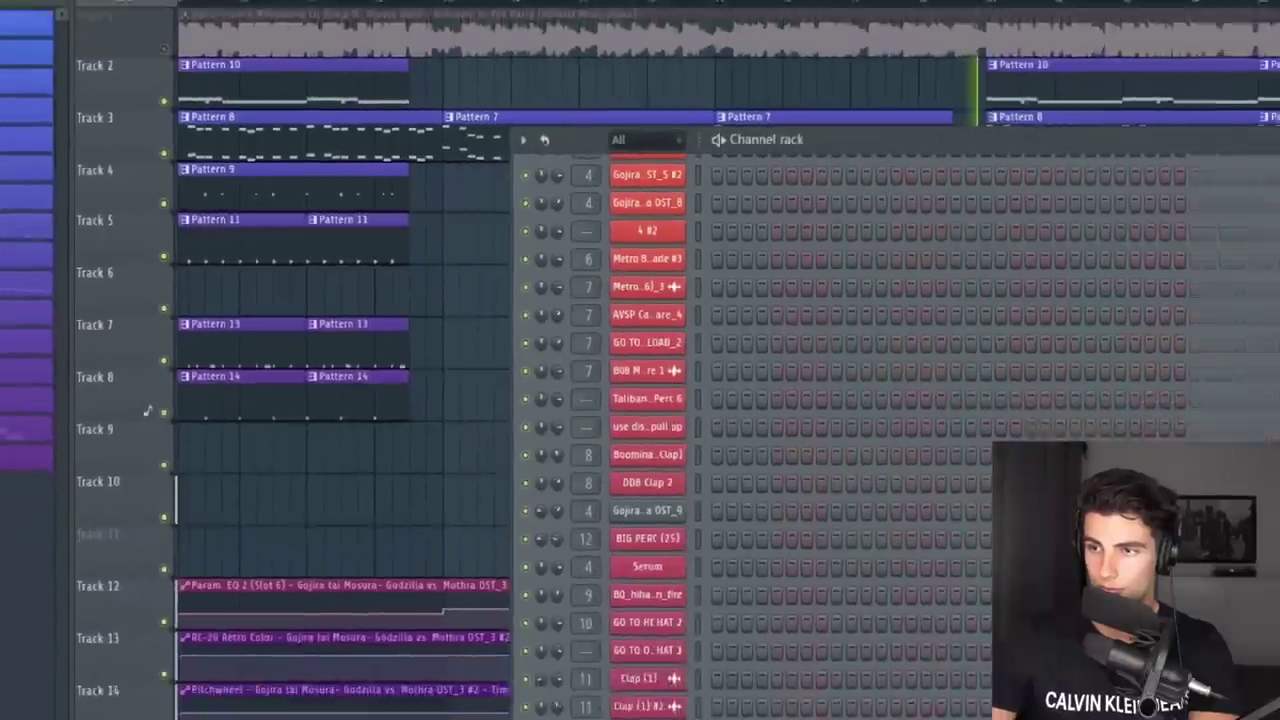
Move ahead to the next section of the arrangement and view the 88 snare #2 channel's sample settings.
{"action": "key", "text": "F6"}
{"action": "left_click_drag", "start_coordinate": [797, 26], "coordinate": [860, 36]}
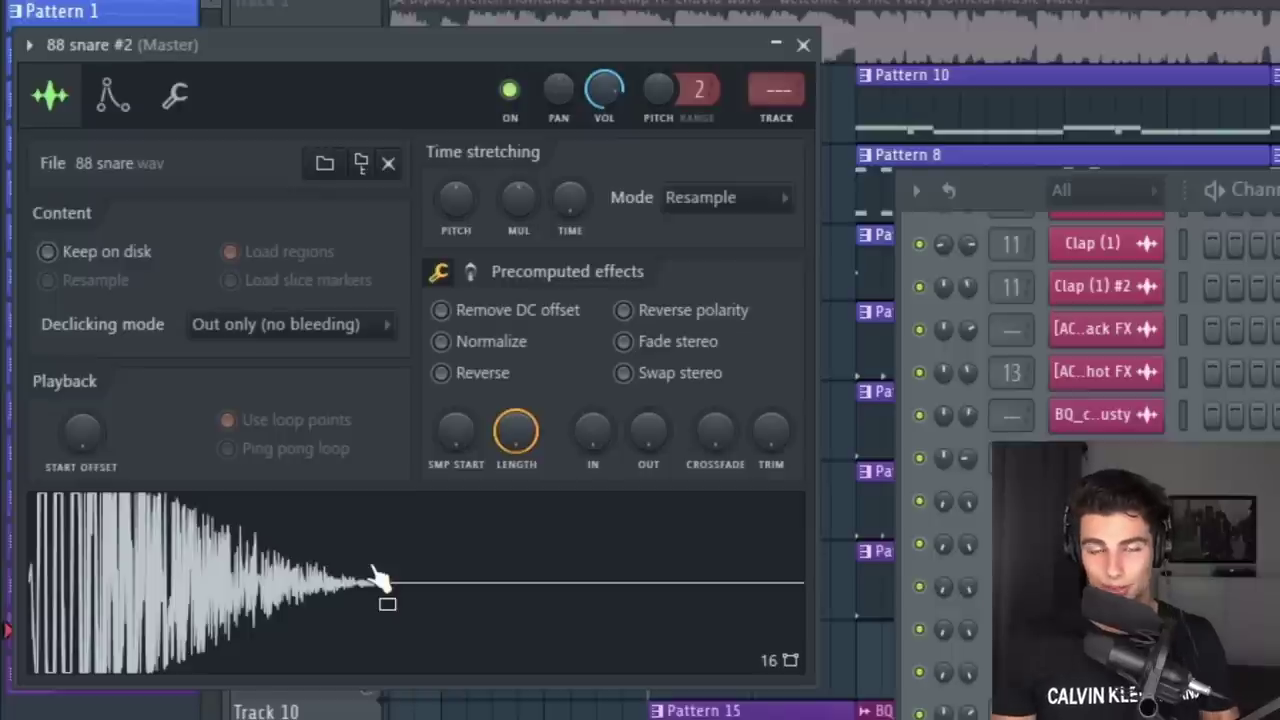